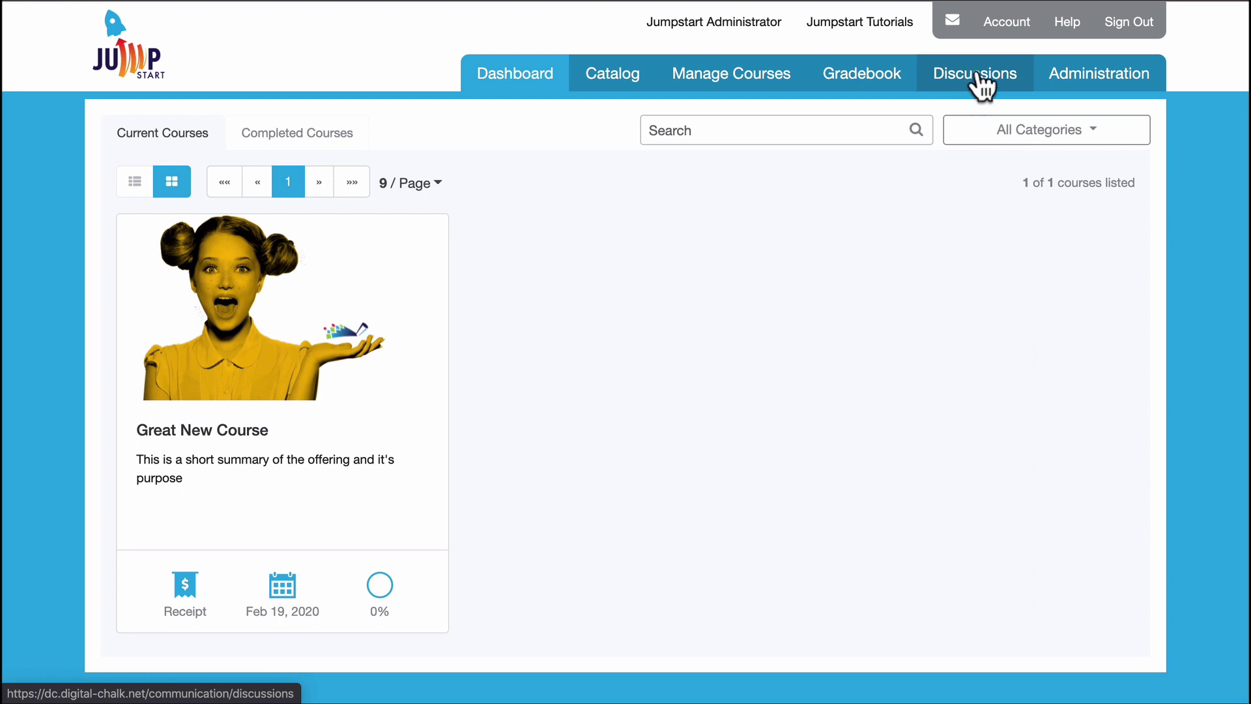
Step: Go to the Discussions dashboard with its Popular Discussions participation chart
{"action": "left_click", "coordinate": [977, 75]}
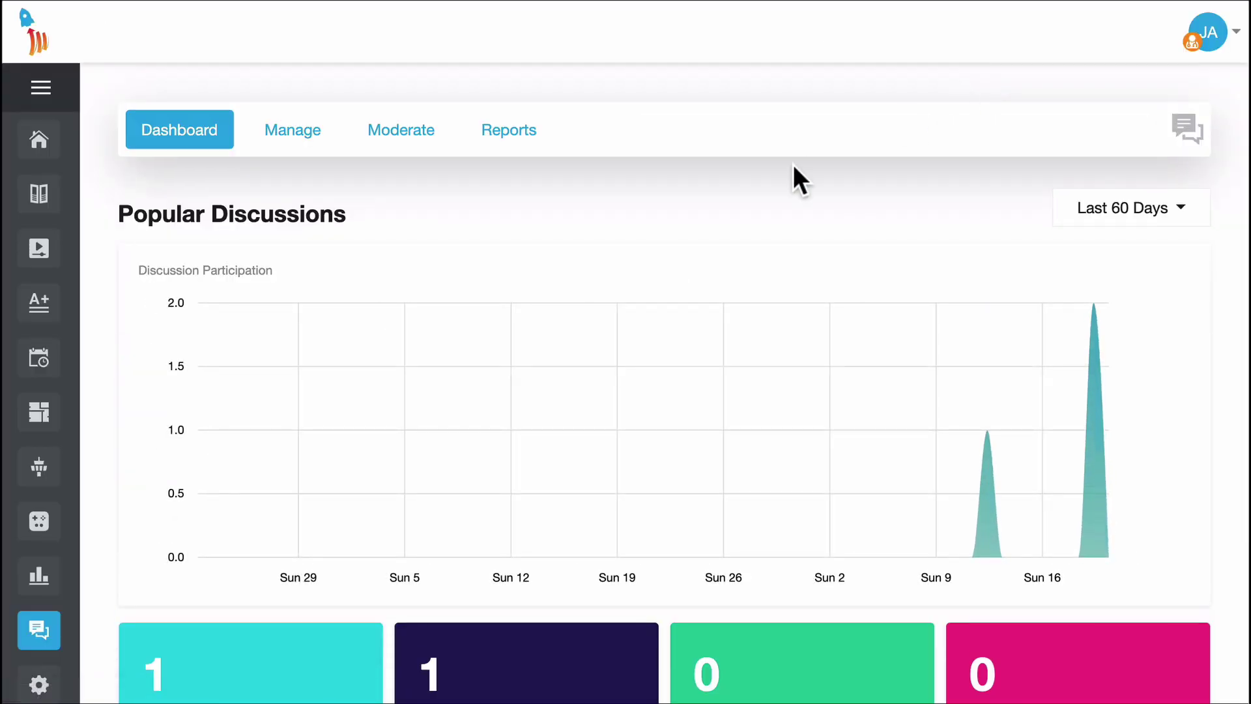
{"action": "mouse_move", "coordinate": [681, 356]}
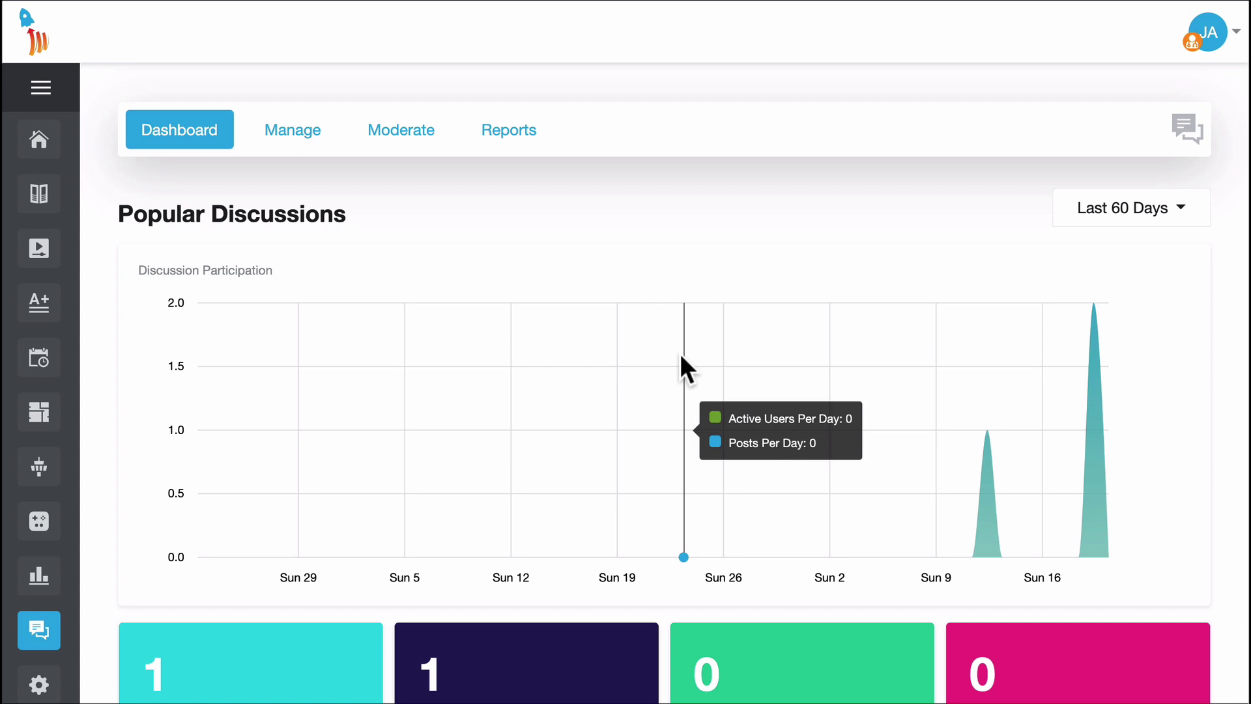
{"action": "scroll", "coordinate": [681, 356], "scroll_direction": "down", "scroll_amount": 2}
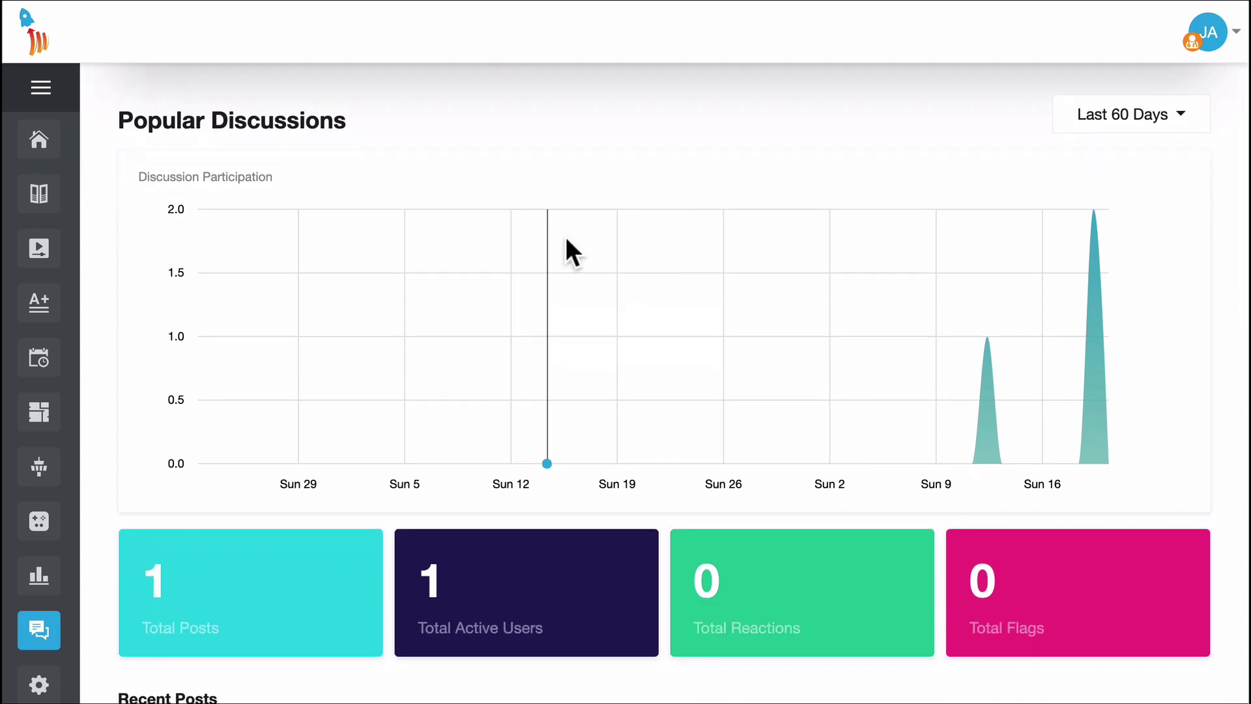
{"action": "scroll", "coordinate": [547, 252], "scroll_direction": "down", "scroll_amount": 3}
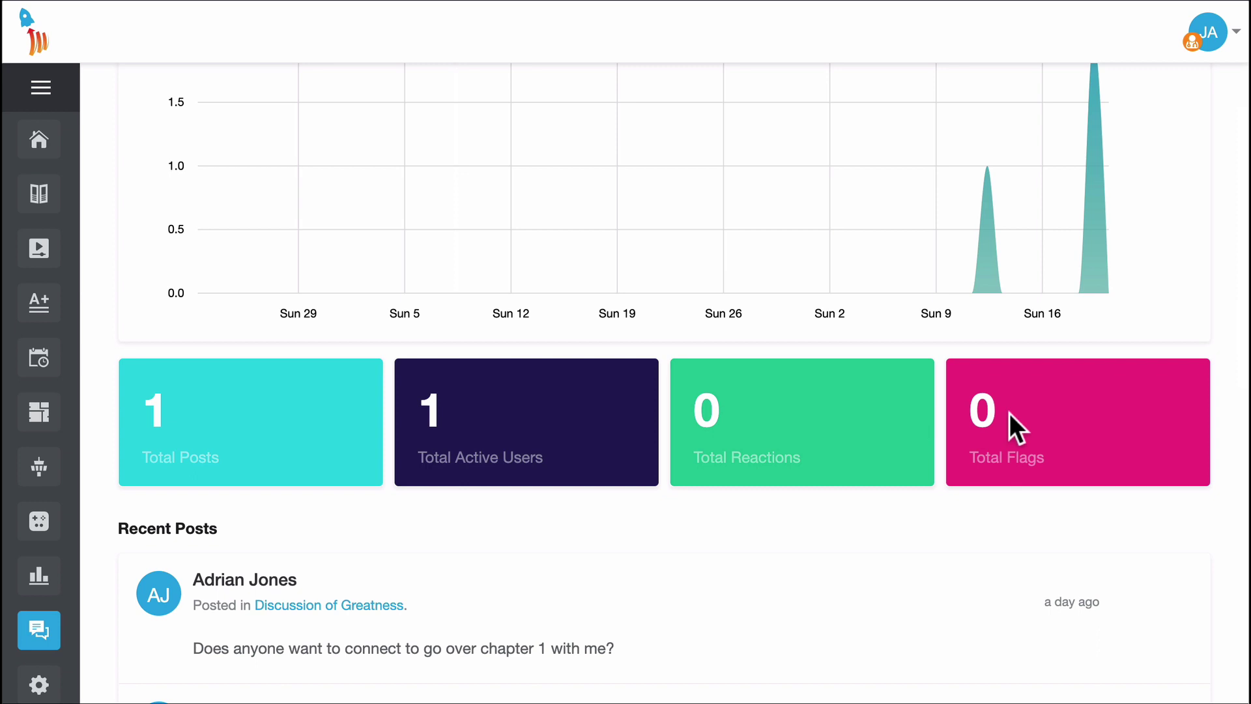
{"action": "scroll", "coordinate": [814, 200], "scroll_direction": "down", "scroll_amount": 5}
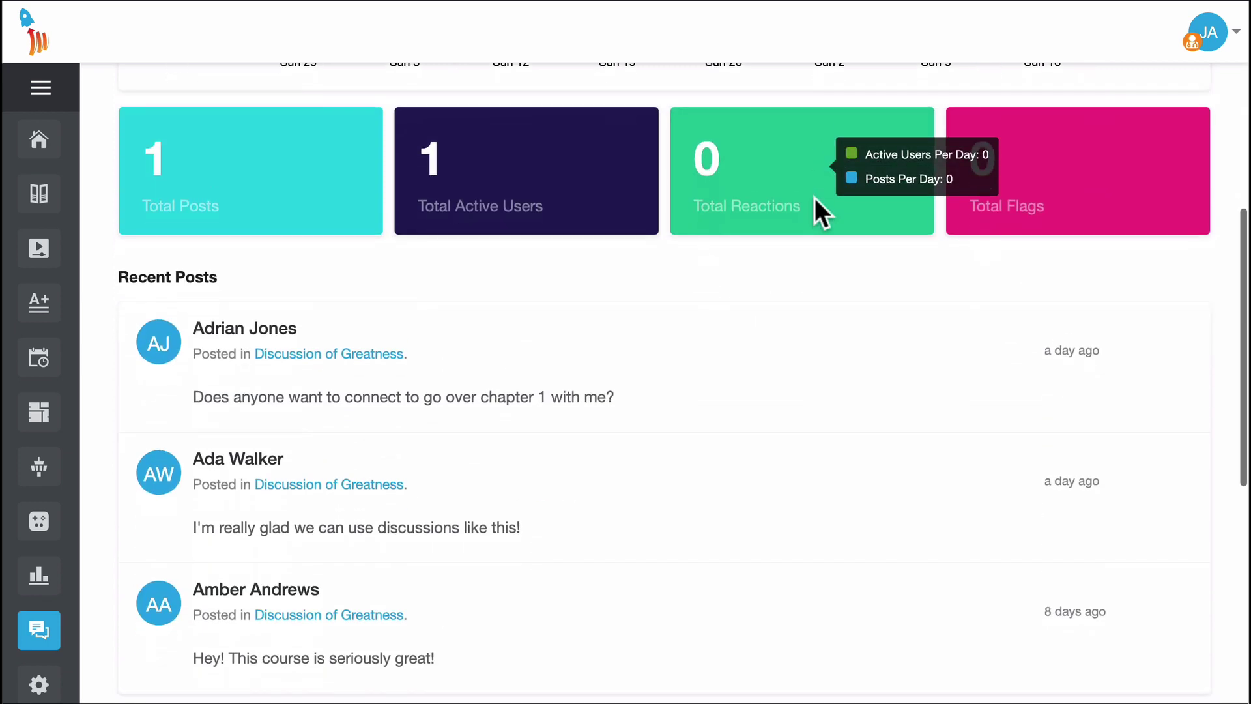
{"action": "scroll", "coordinate": [815, 199], "scroll_direction": "down", "scroll_amount": 2}
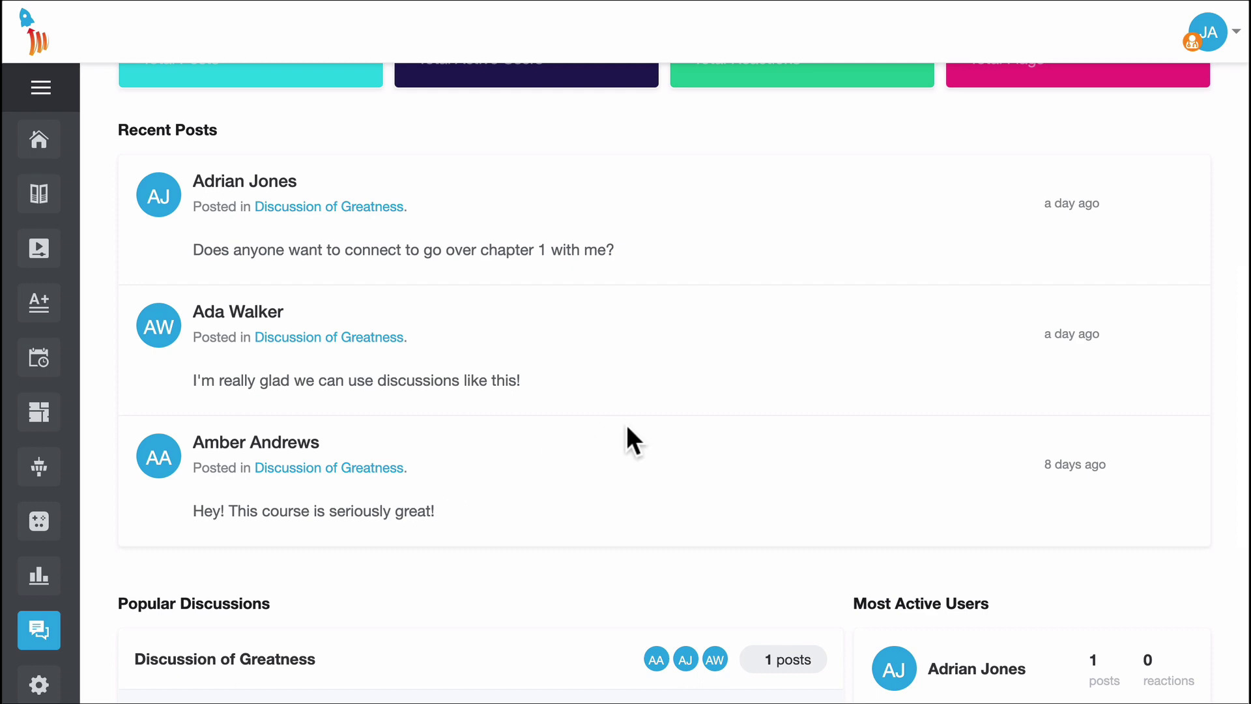
{"action": "scroll", "coordinate": [627, 430], "scroll_direction": "down", "scroll_amount": 3}
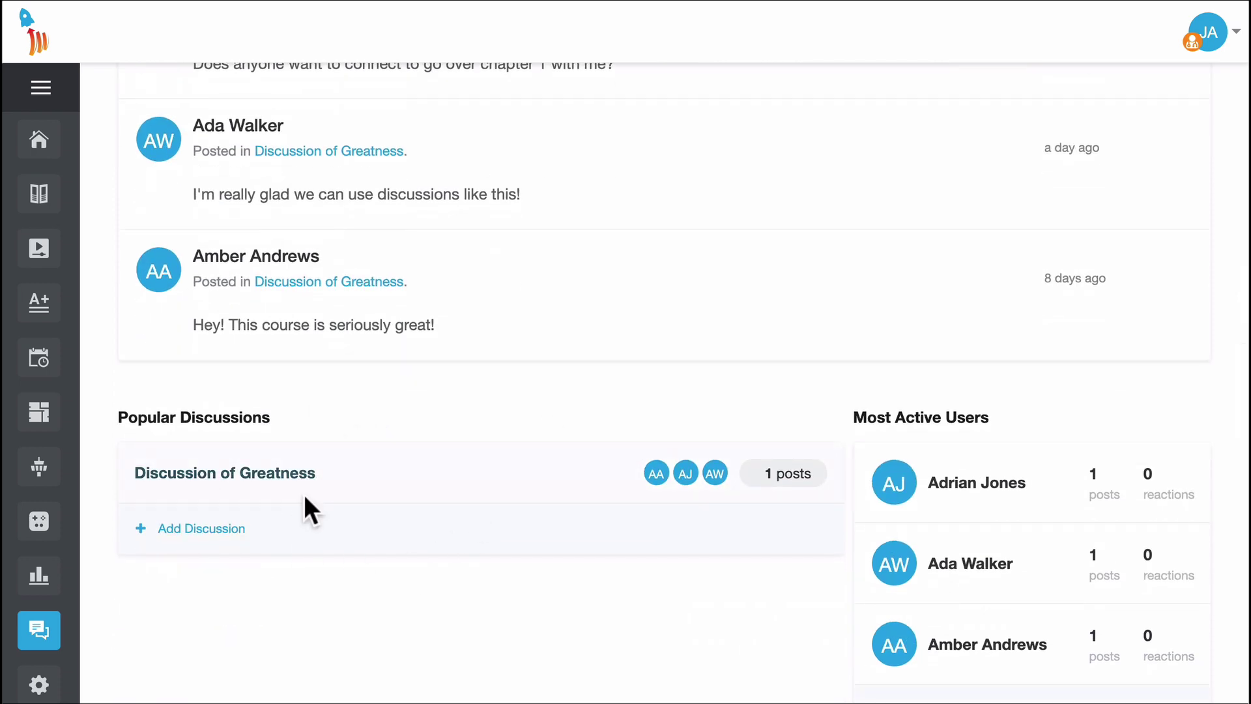
{"action": "scroll", "coordinate": [901, 453], "scroll_direction": "down", "scroll_amount": 3}
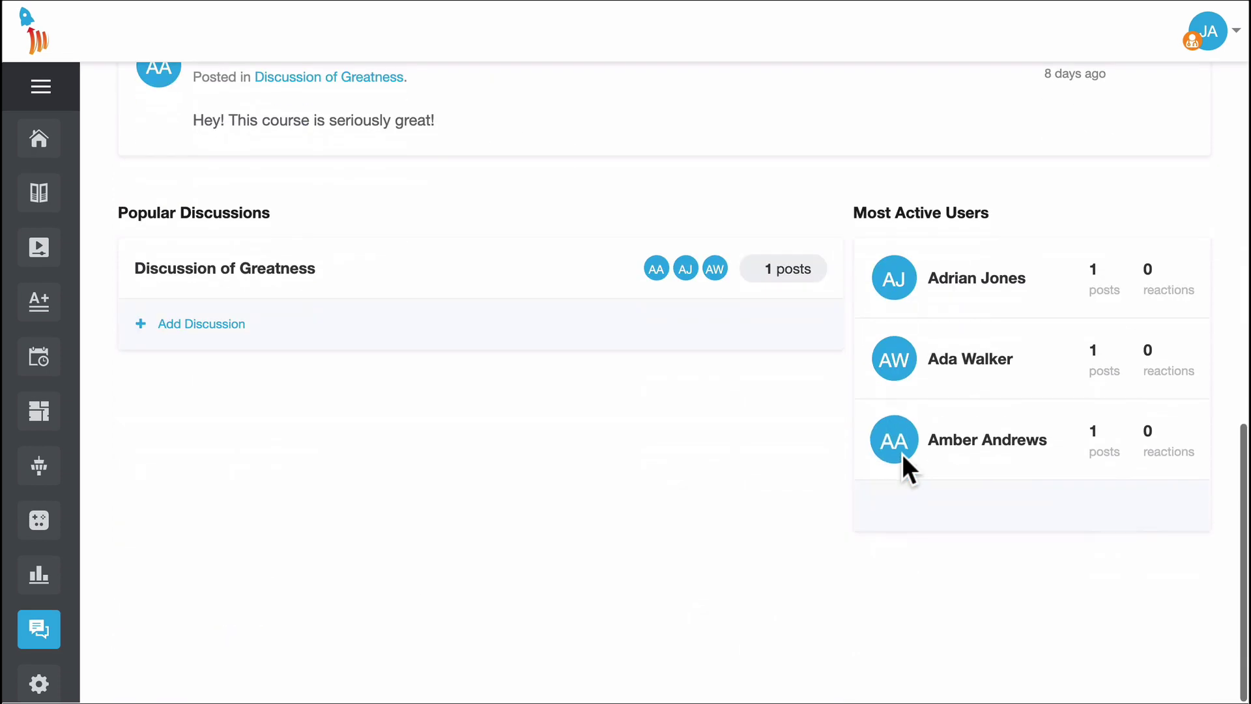
{"action": "scroll", "coordinate": [619, 453], "scroll_direction": "up", "scroll_amount": 10}
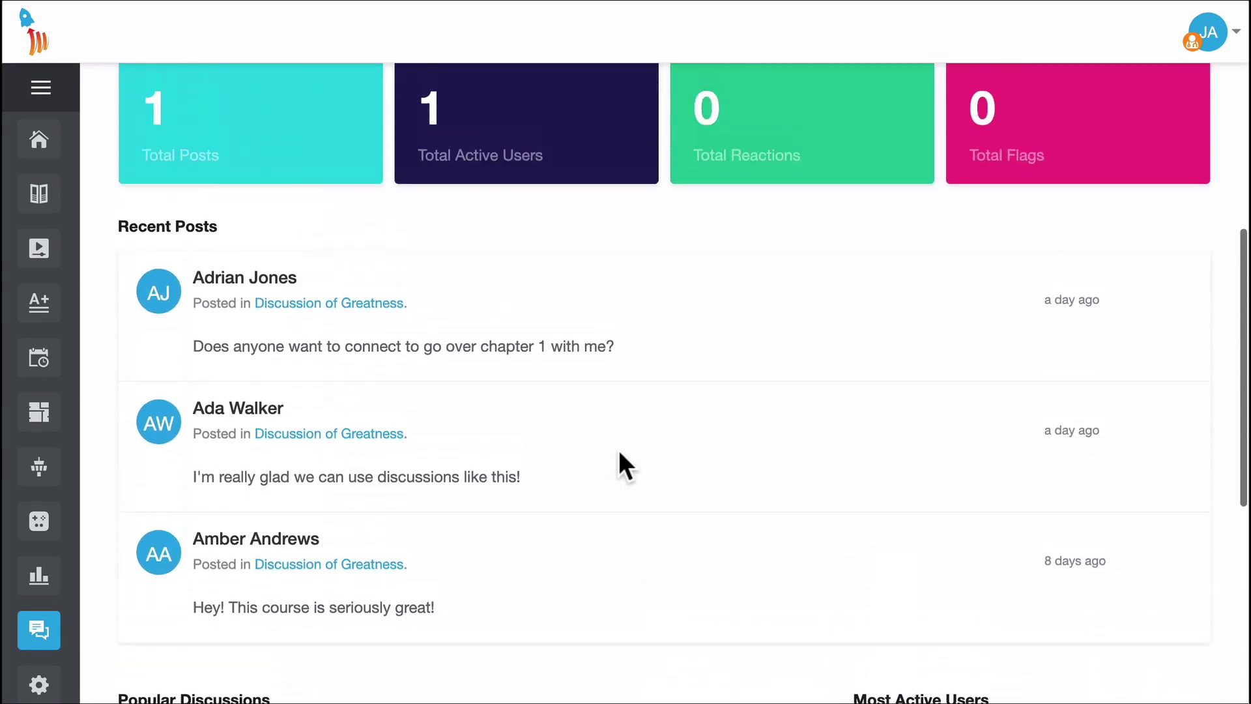
{"action": "scroll", "coordinate": [619, 450], "scroll_direction": "up", "scroll_amount": 4}
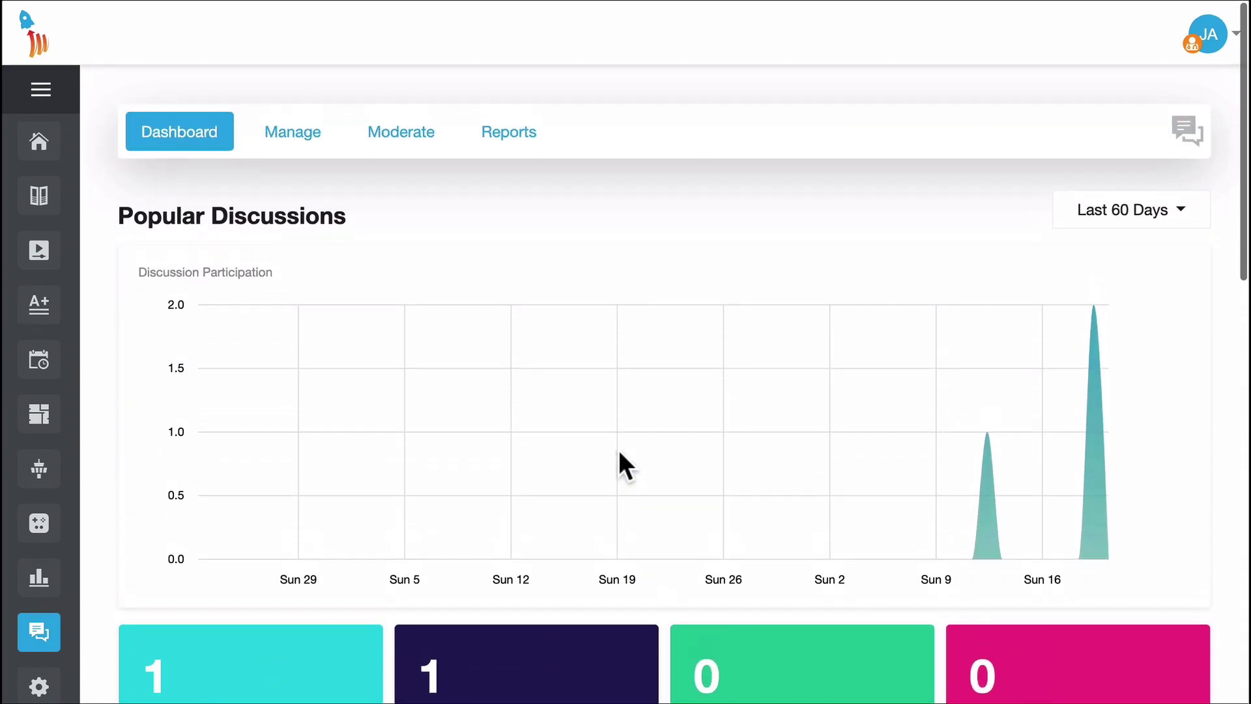
Step: Switch to the Manage list, which holds only Discussion of Greatness
{"action": "left_click", "coordinate": [303, 142]}
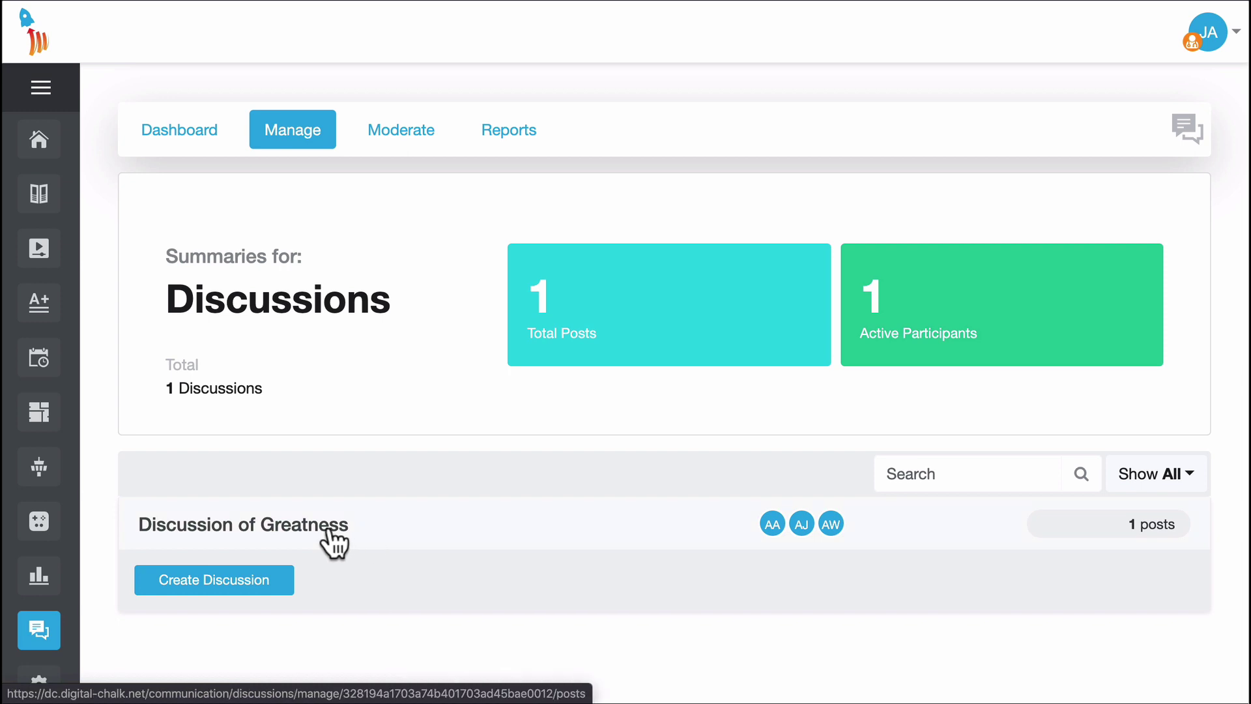
{"action": "scroll", "coordinate": [427, 524], "scroll_direction": "down", "scroll_amount": 1}
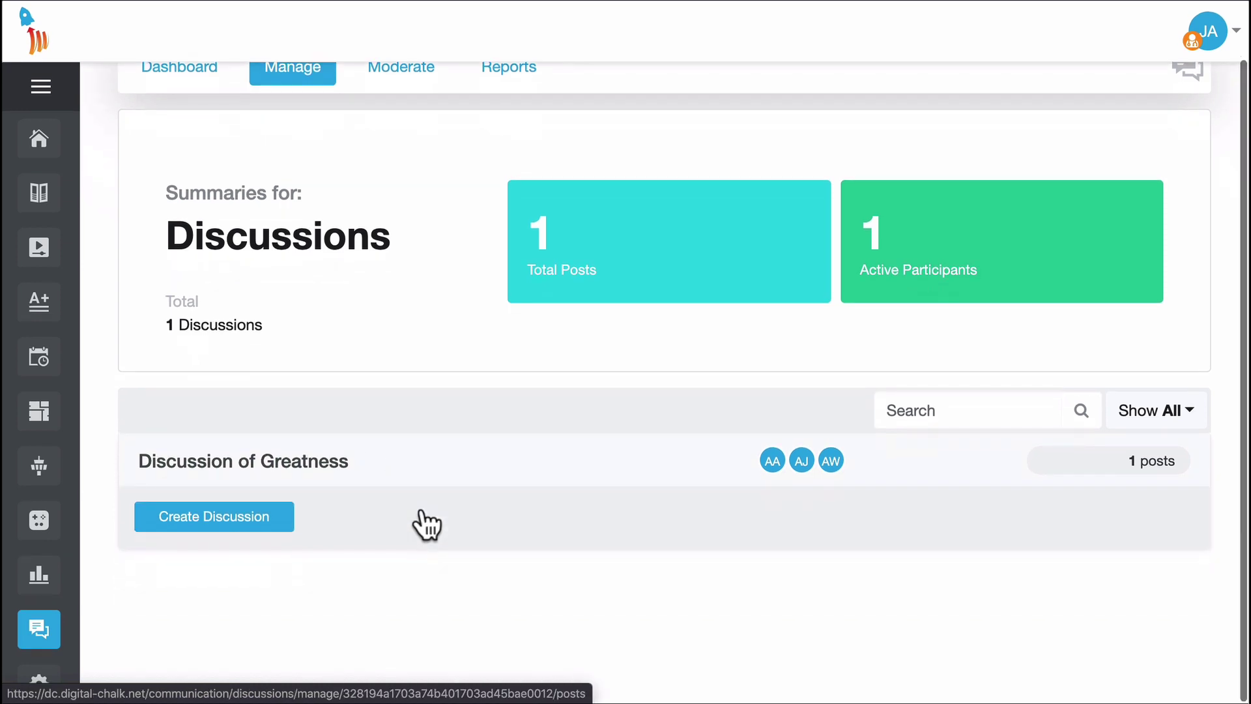
Step: Start a new discussion named 'Amazing Discussion' and link it to the Amazing New Course 2020 offering
{"action": "left_click", "coordinate": [248, 524]}
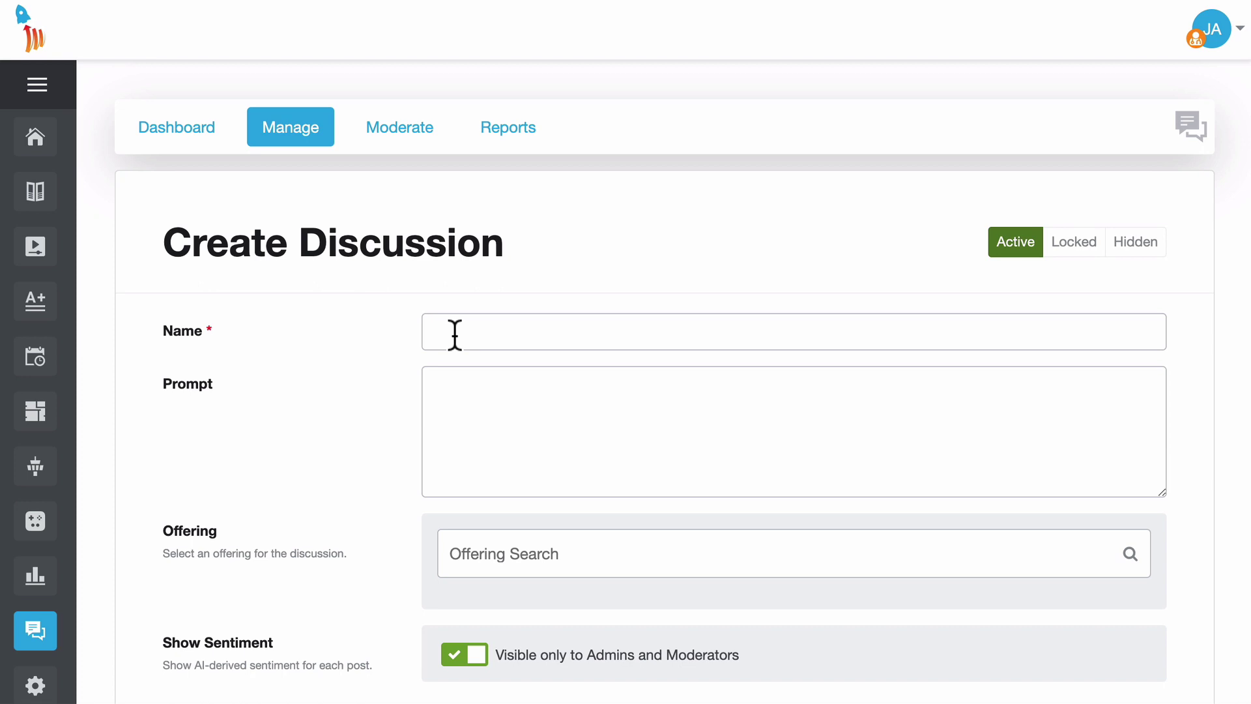
{"action": "left_click", "coordinate": [454, 334]}
{"action": "type", "text": "Amazing Discussion"}
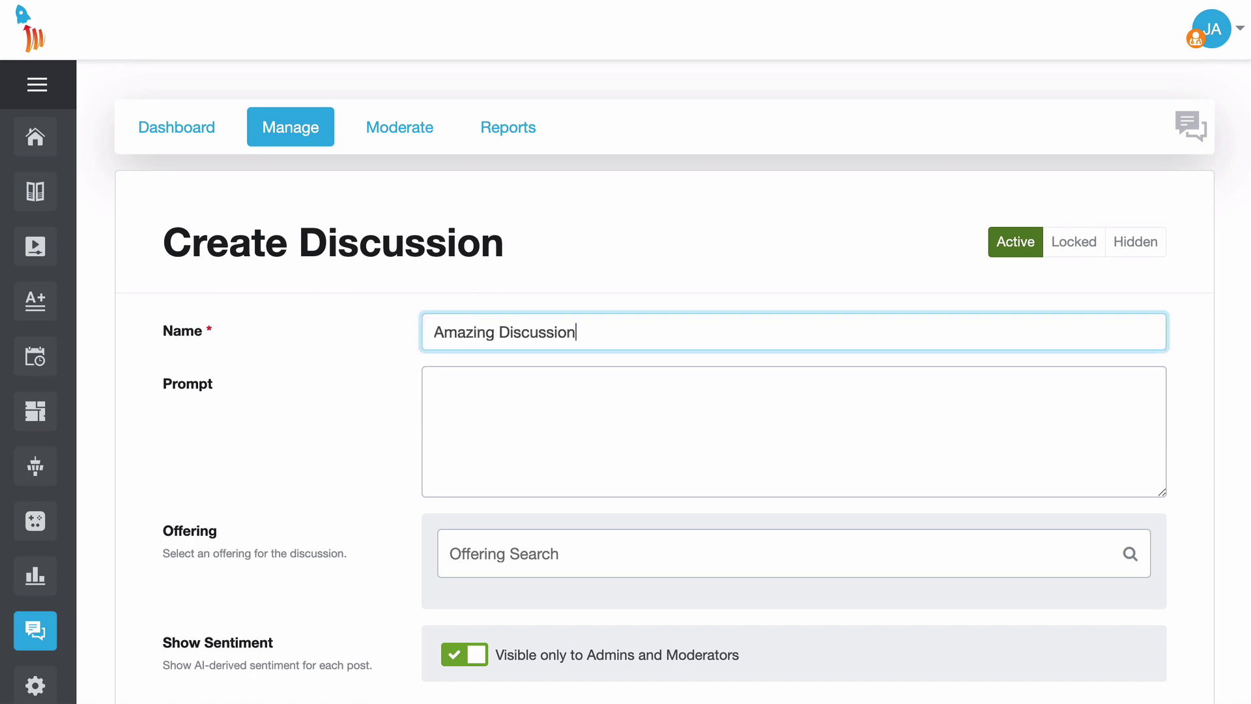
{"action": "left_click", "coordinate": [488, 383]}
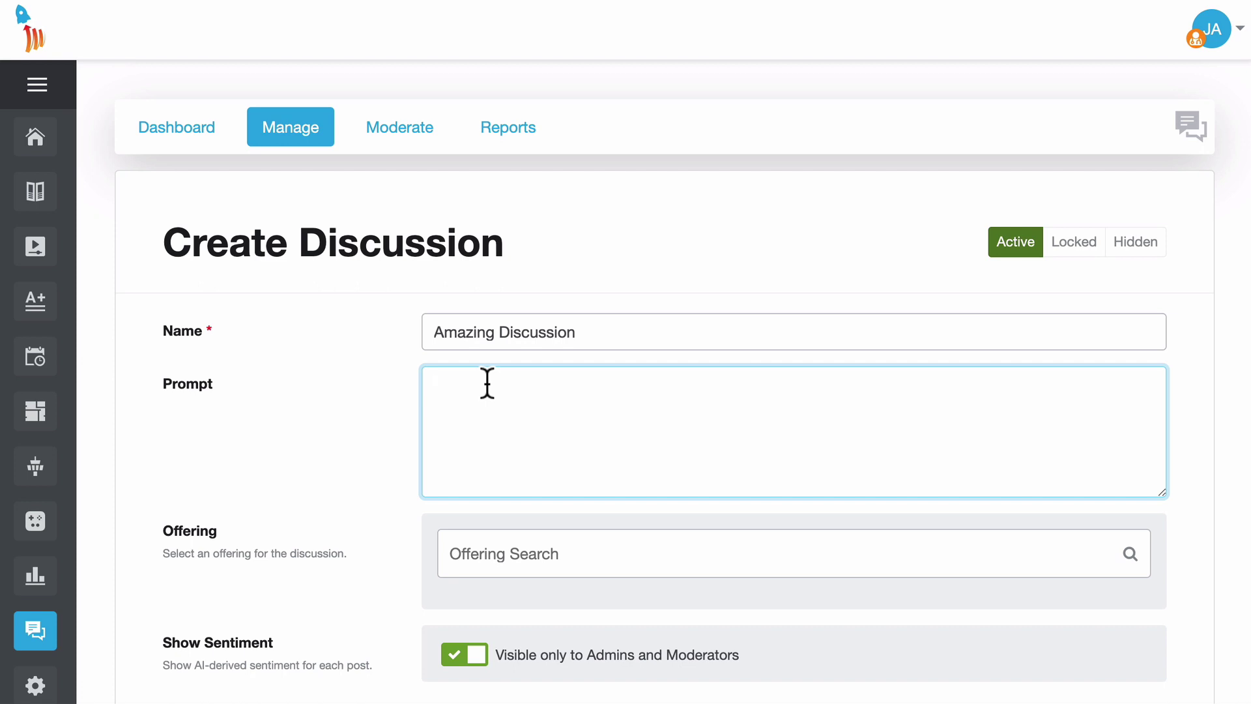
{"action": "scroll", "coordinate": [272, 393], "scroll_direction": "down", "scroll_amount": 2}
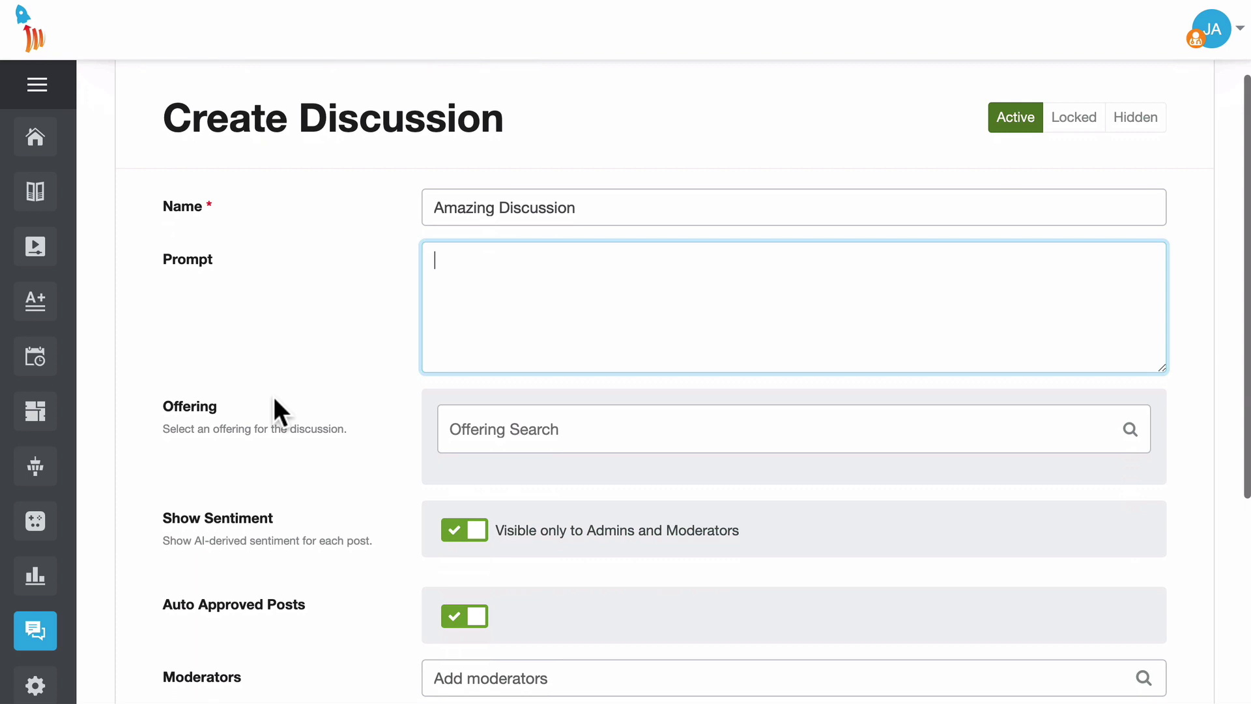
{"action": "left_click", "coordinate": [510, 430]}
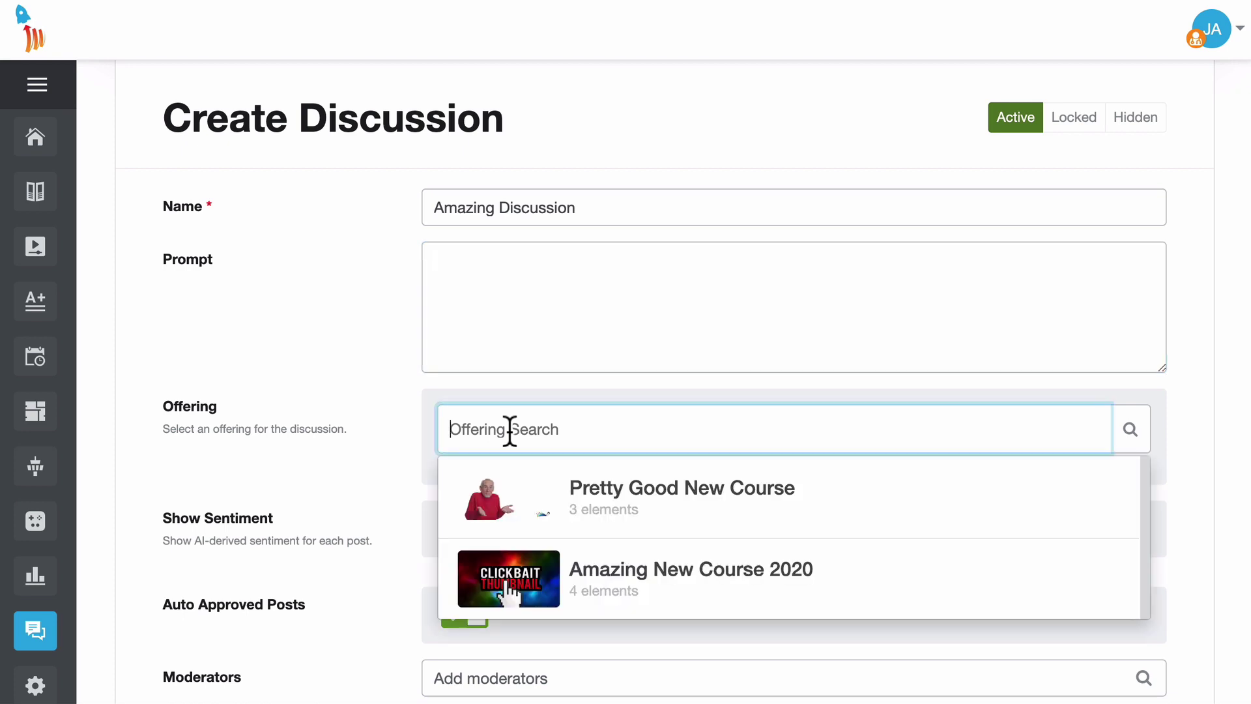
{"action": "left_click", "coordinate": [606, 579]}
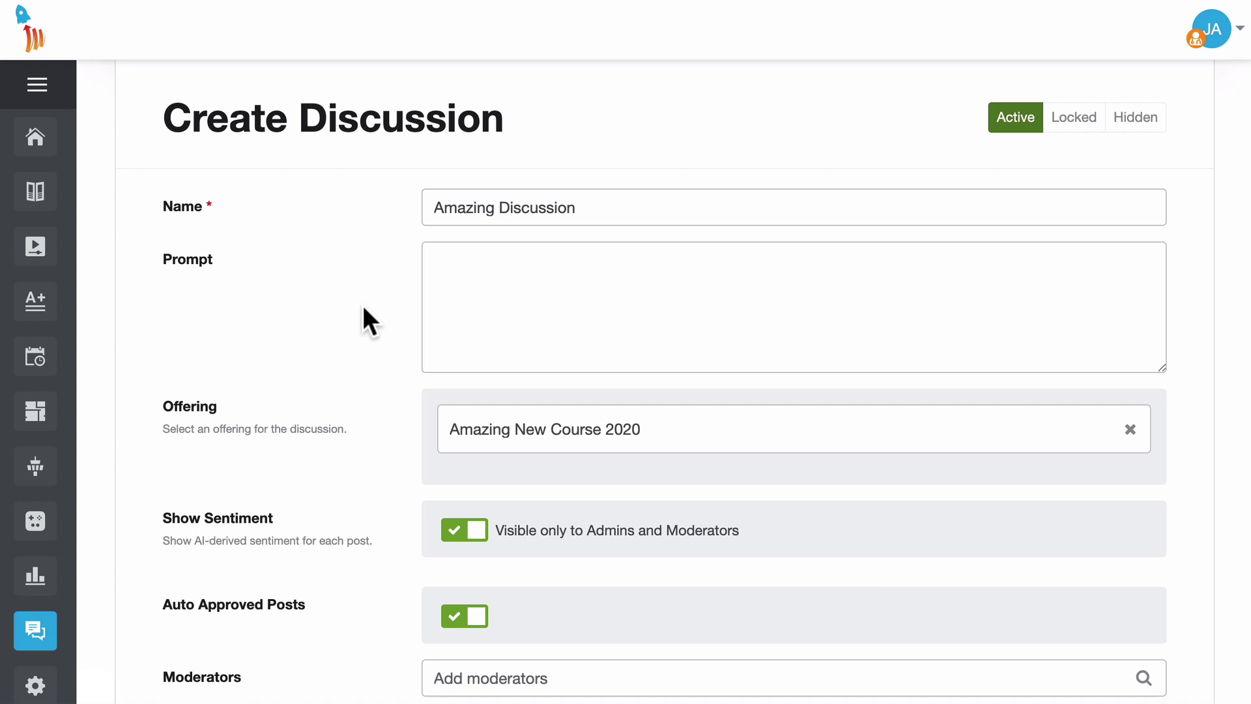
Step: Review the discussion settings down to the Add moderators field
{"action": "scroll", "coordinate": [363, 309], "scroll_direction": "down", "scroll_amount": 5}
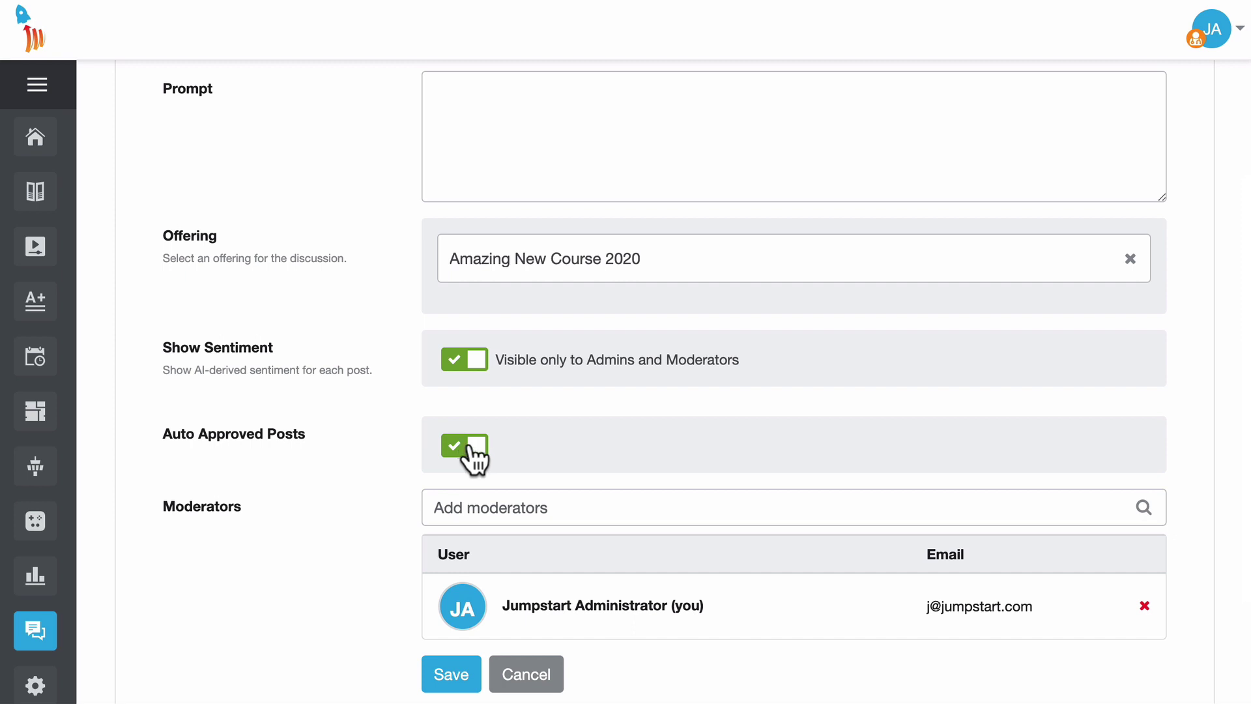
{"action": "scroll", "coordinate": [581, 463], "scroll_direction": "down", "scroll_amount": 3}
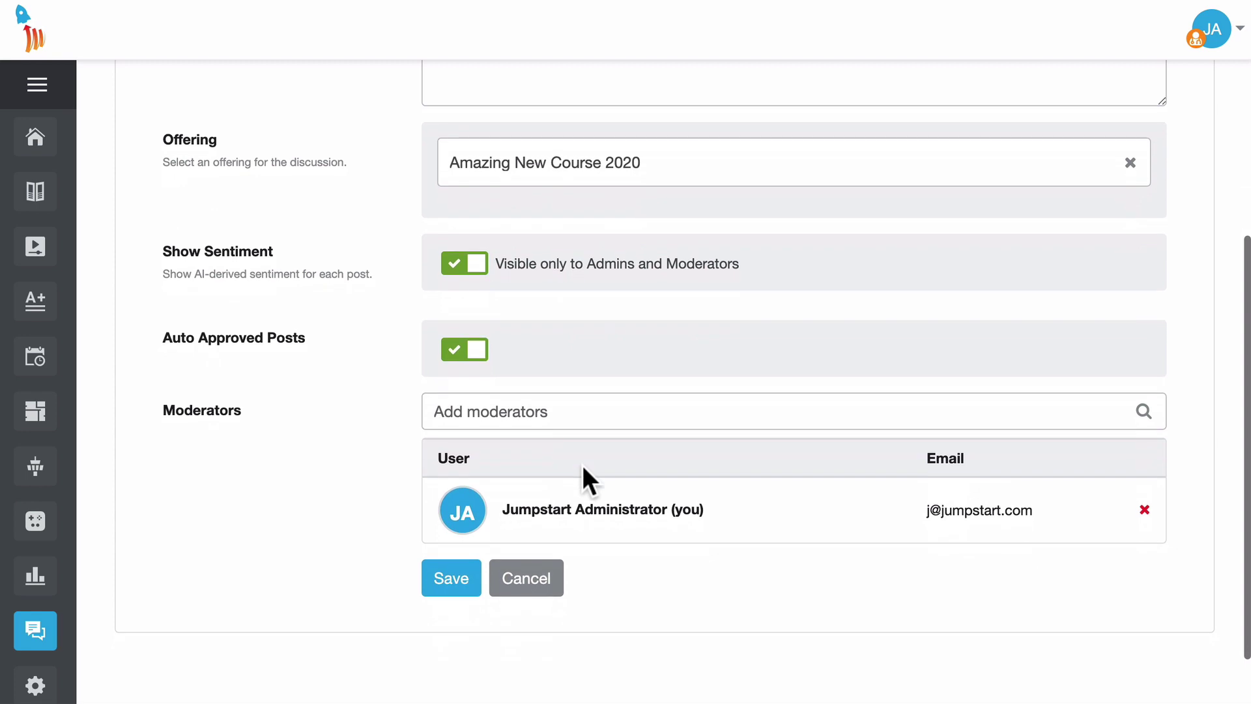
{"action": "left_click", "coordinate": [488, 414]}
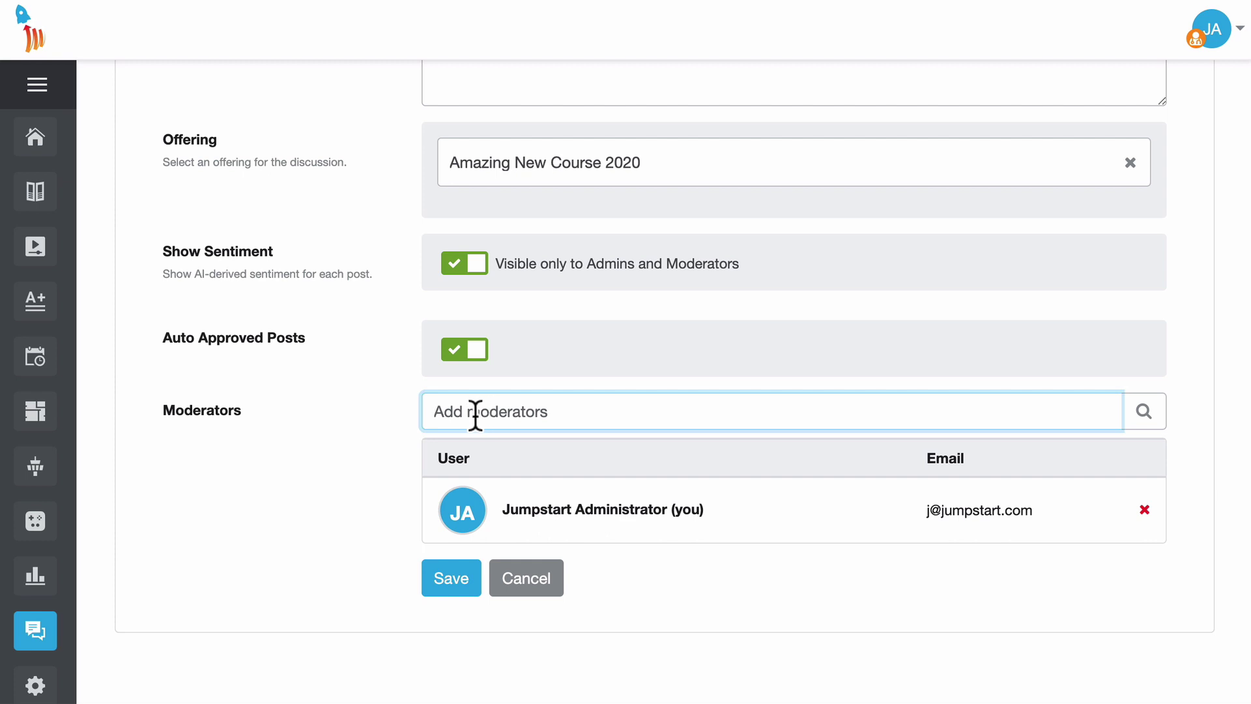
Step: Save Amazing Discussion so it is listed in Manage with 0 posts
{"action": "left_click", "coordinate": [451, 585]}
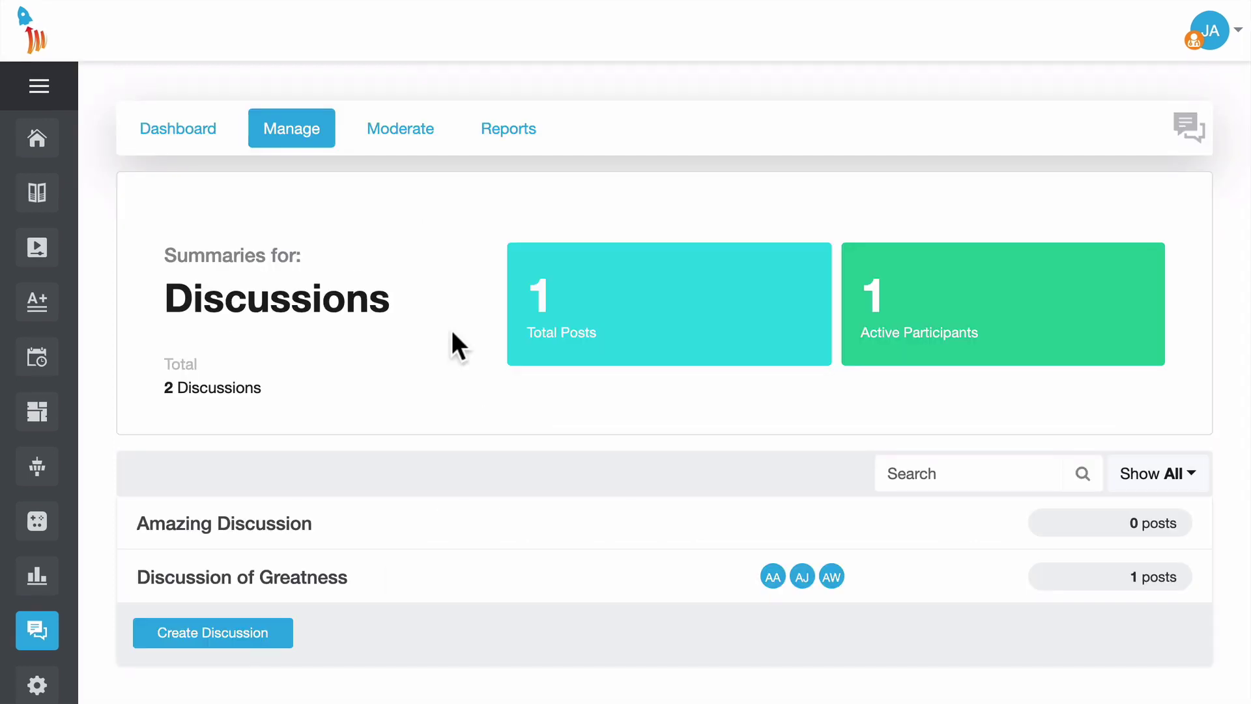
Step: Open Discussion of Greatness and review its three posts, two awaiting approval
{"action": "left_click", "coordinate": [337, 574]}
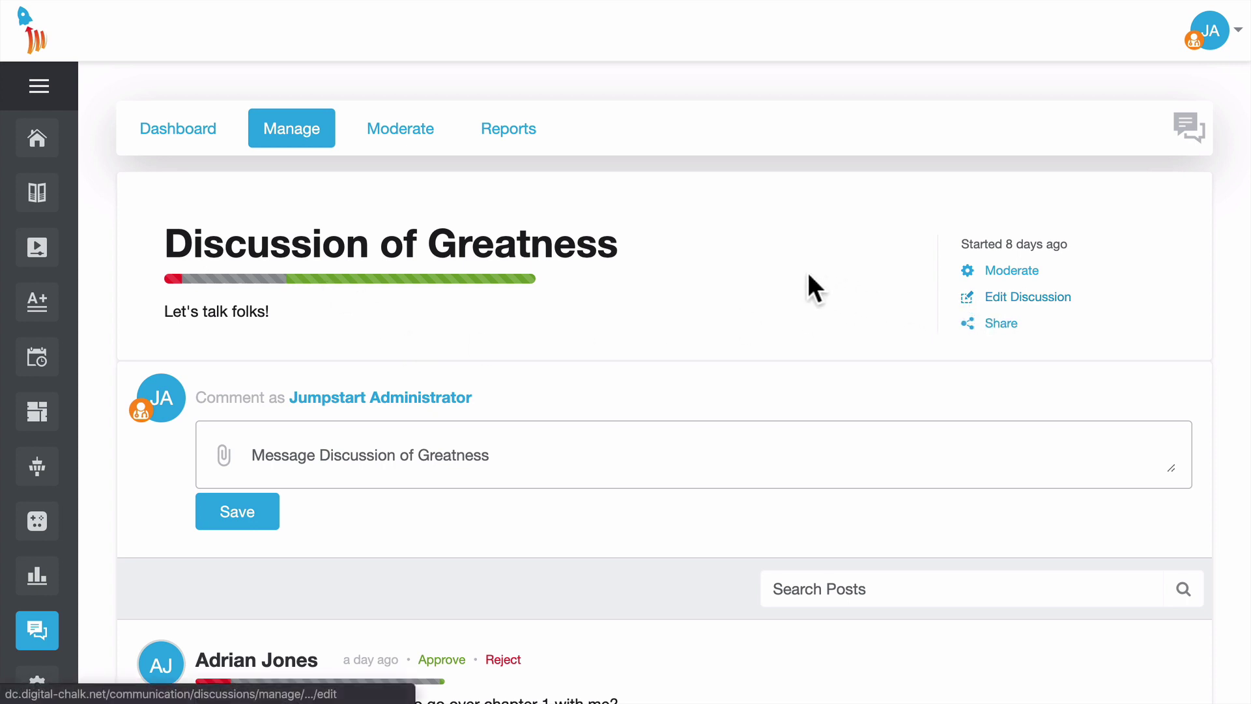
{"action": "scroll", "coordinate": [759, 271], "scroll_direction": "down", "scroll_amount": 3}
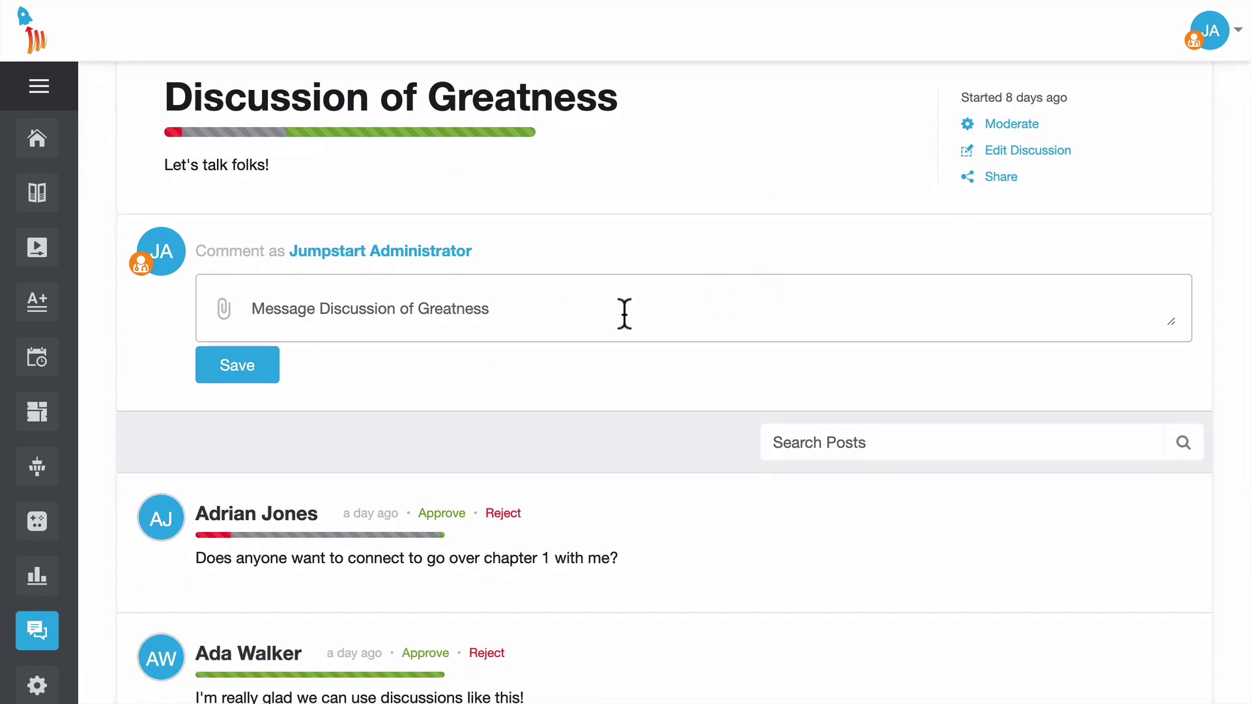
{"action": "scroll", "coordinate": [623, 312], "scroll_direction": "down", "scroll_amount": 4}
{"action": "scroll", "coordinate": [623, 310], "scroll_direction": "down", "scroll_amount": 1}
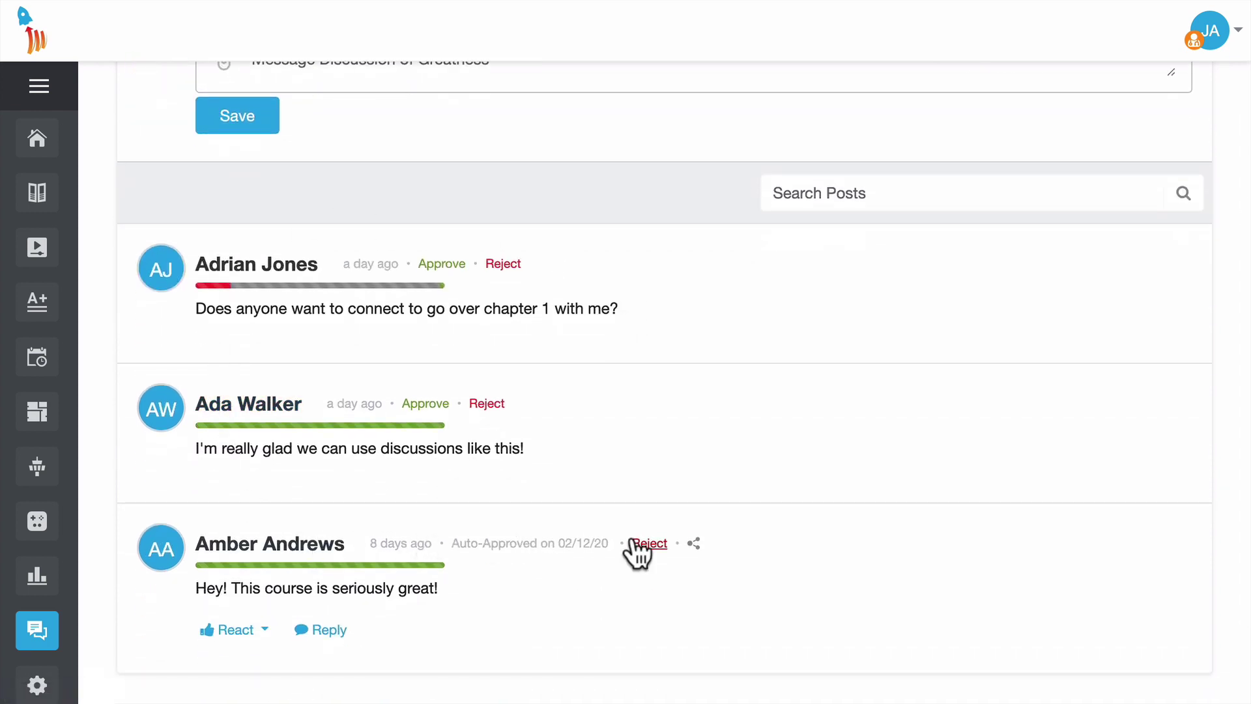
{"action": "scroll", "coordinate": [672, 445], "scroll_direction": "up", "scroll_amount": 6}
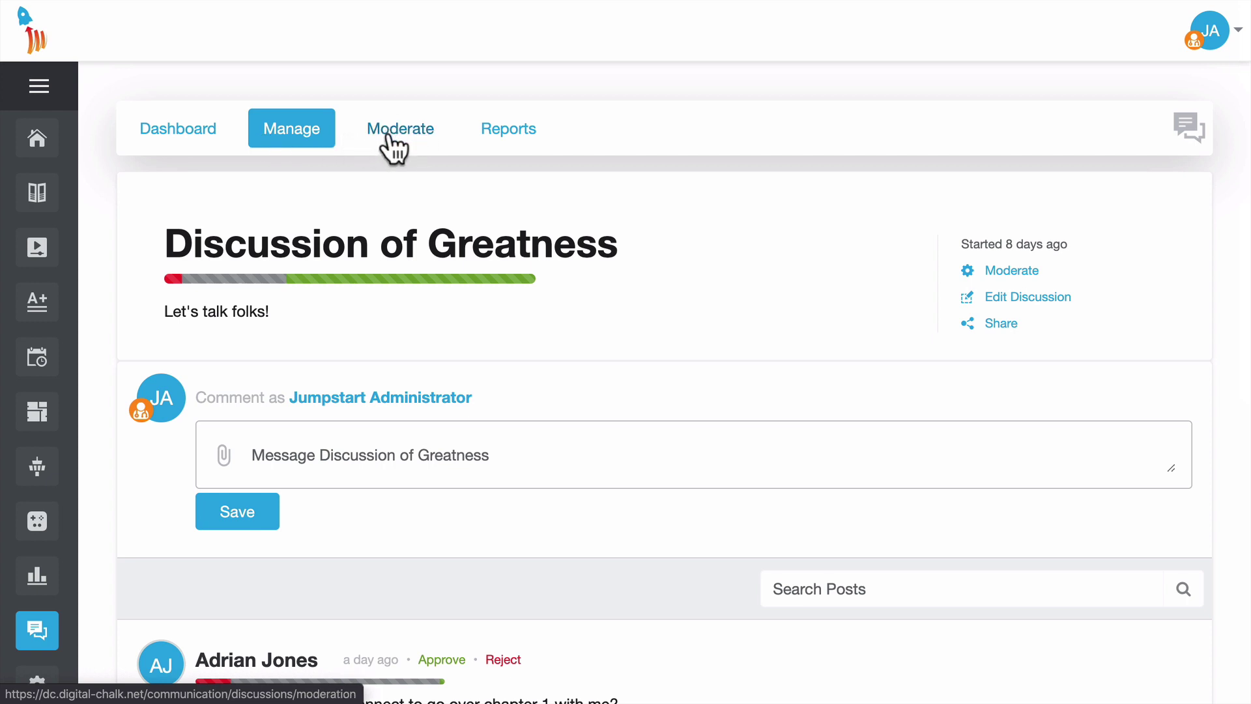
Step: Show Moderation for All Discussions and review its 2 pending posts
{"action": "left_click", "coordinate": [393, 147]}
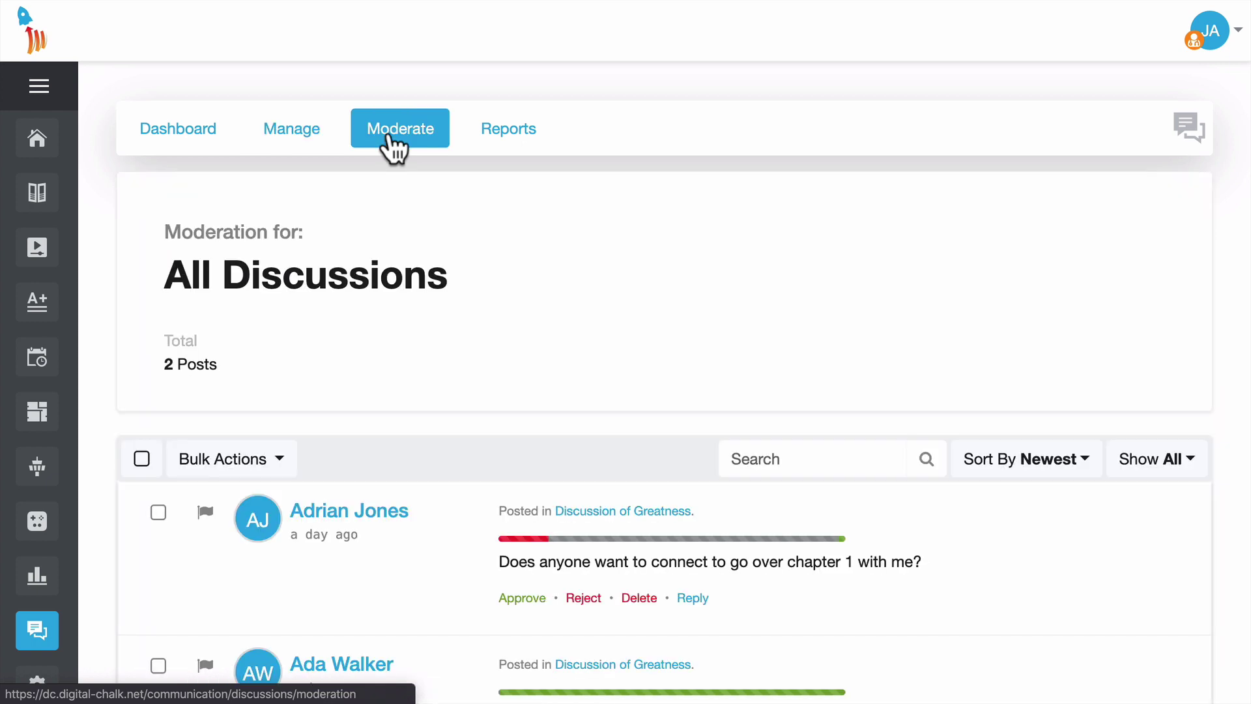
{"action": "scroll", "coordinate": [536, 288], "scroll_direction": "down", "scroll_amount": 2}
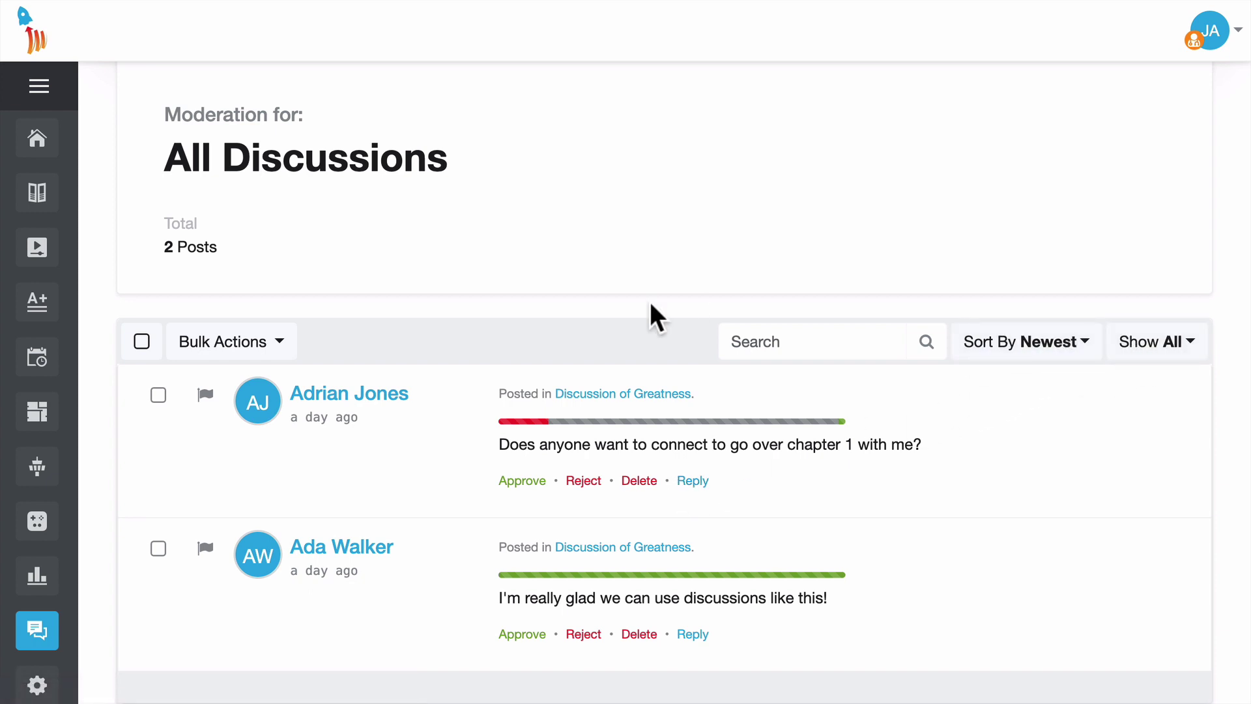
{"action": "scroll", "coordinate": [650, 313], "scroll_direction": "up", "scroll_amount": 2}
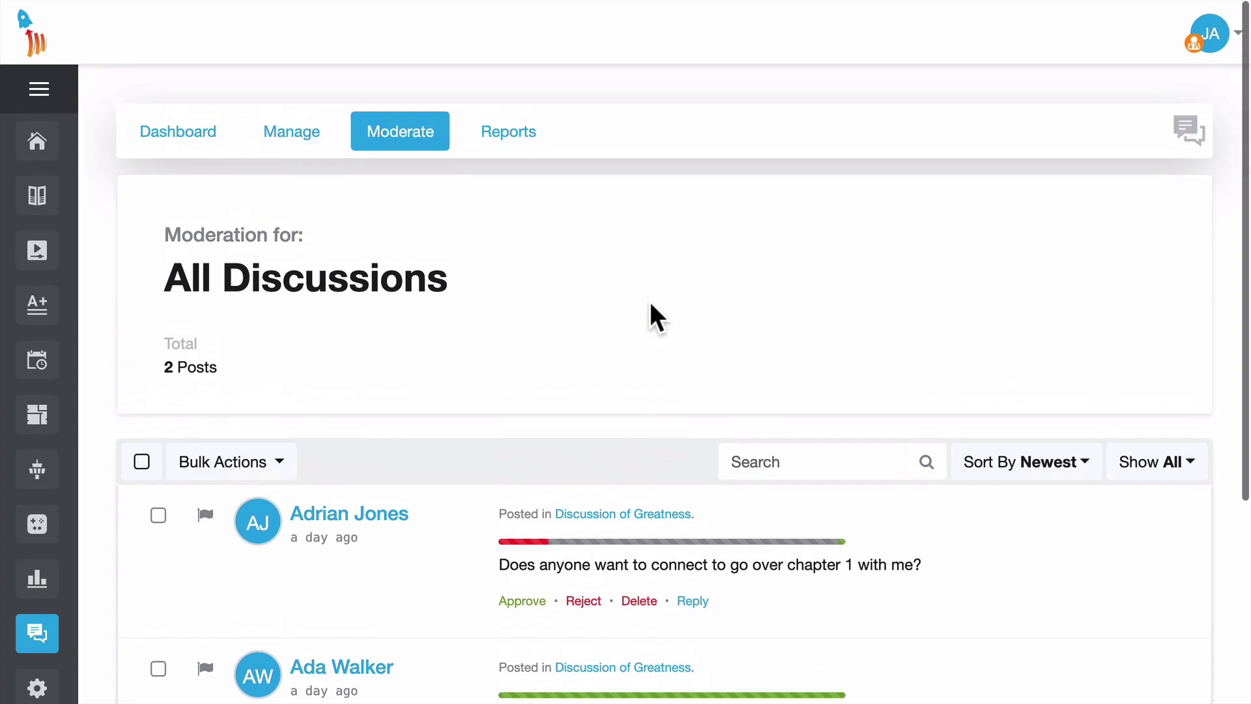
Step: Go to the Reports page listing Discussions, Posts, Flagged Posts and Moderators reports
{"action": "left_click", "coordinate": [511, 137]}
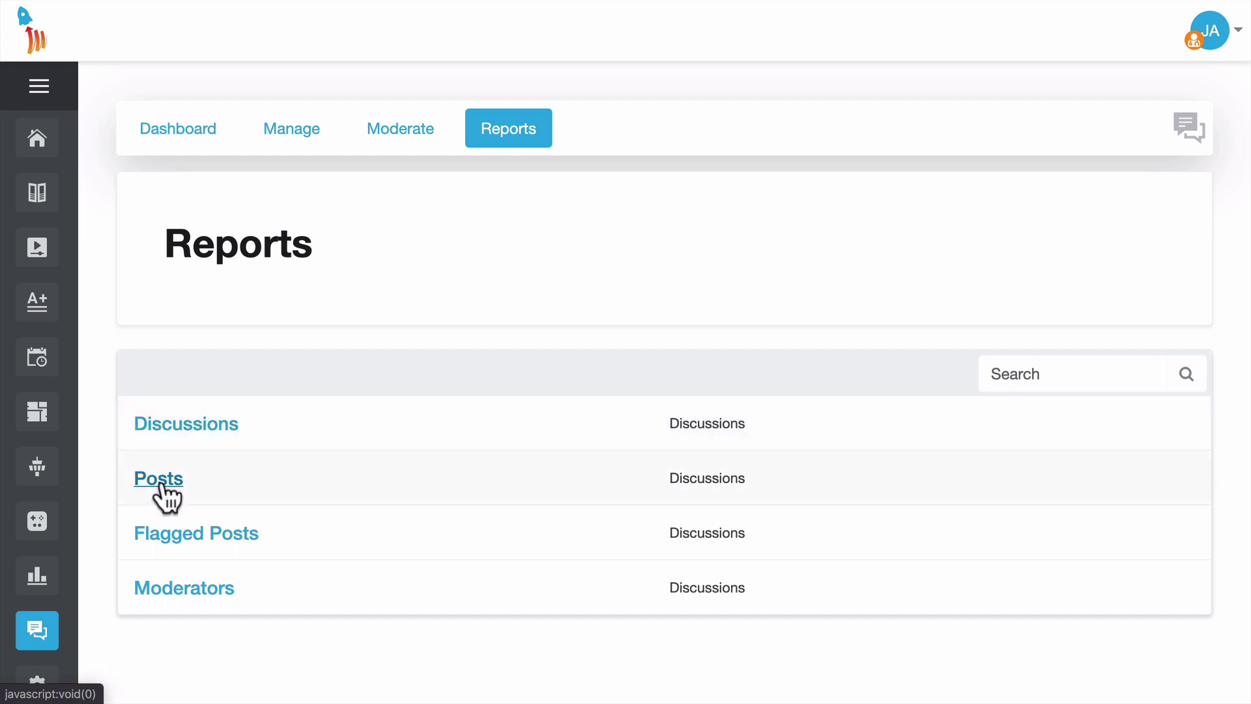
{"action": "scroll", "coordinate": [316, 492], "scroll_direction": "down", "scroll_amount": 1}
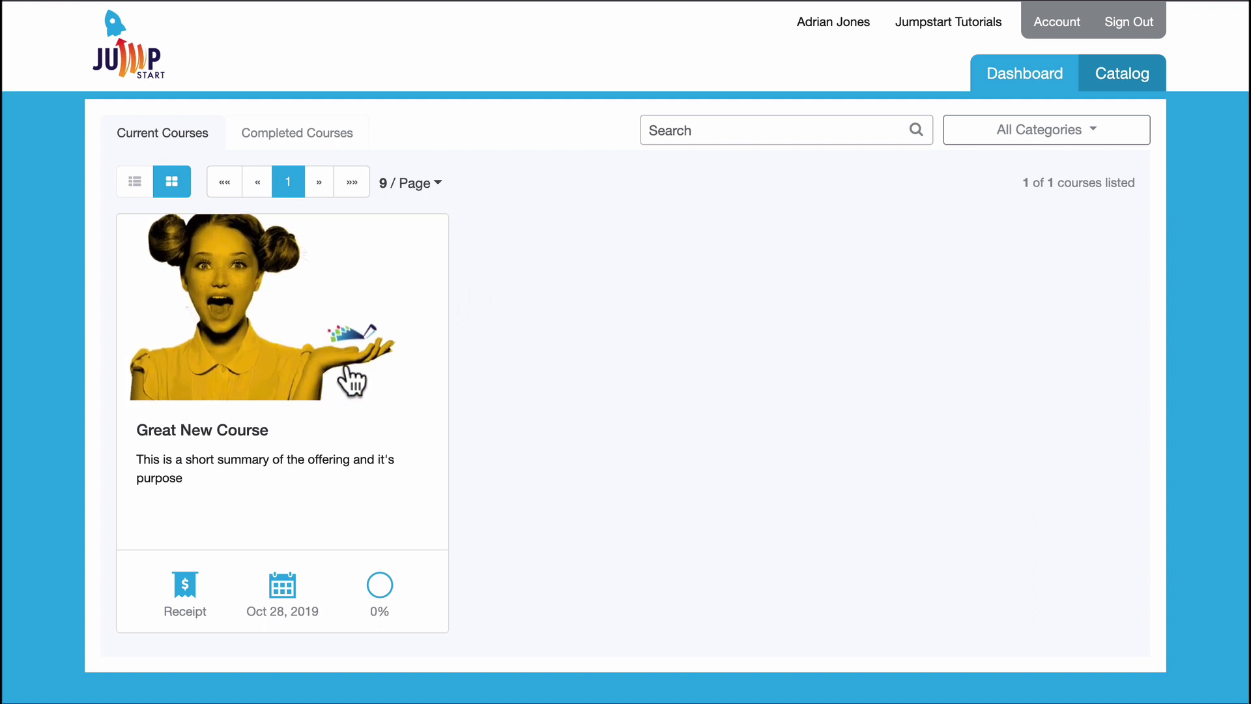
Step: As the learner, go to Great New Course and bring its embedded Discussion of Greatness into view
{"action": "left_click", "coordinate": [243, 431]}
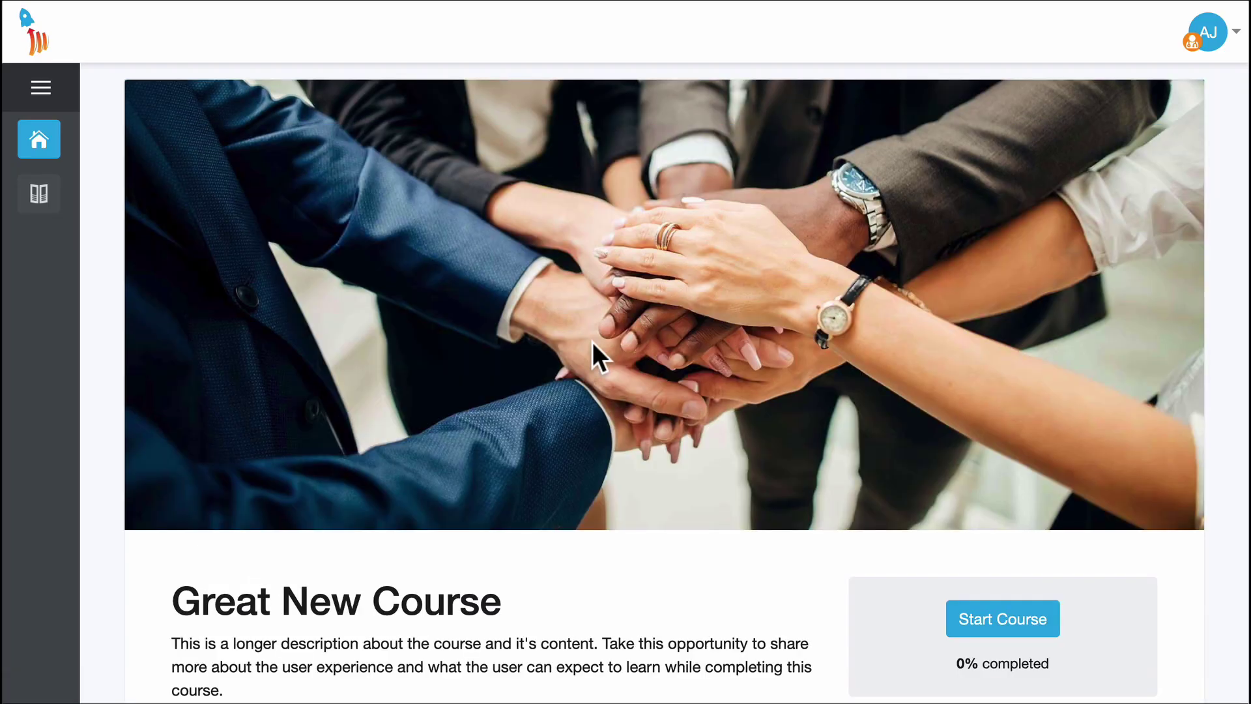
{"action": "scroll", "coordinate": [592, 344], "scroll_direction": "down", "scroll_amount": 2}
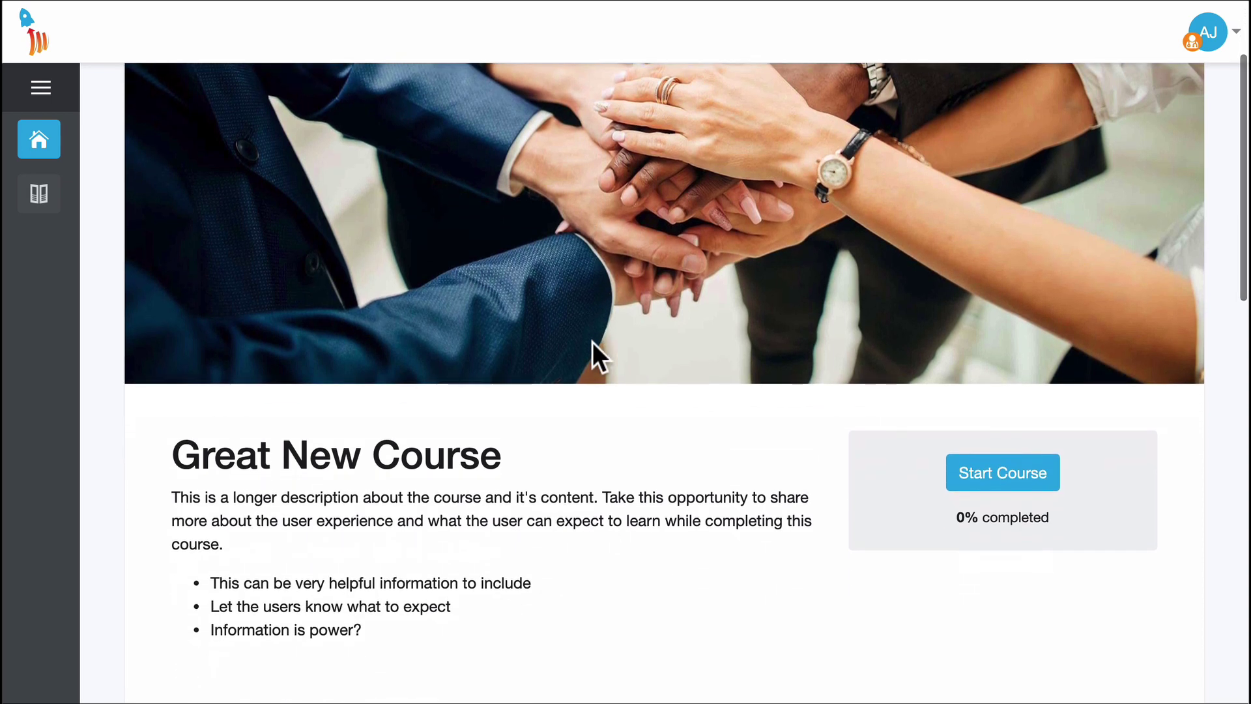
{"action": "scroll", "coordinate": [592, 343], "scroll_direction": "down", "scroll_amount": 2}
{"action": "scroll", "coordinate": [592, 342], "scroll_direction": "down", "scroll_amount": 2}
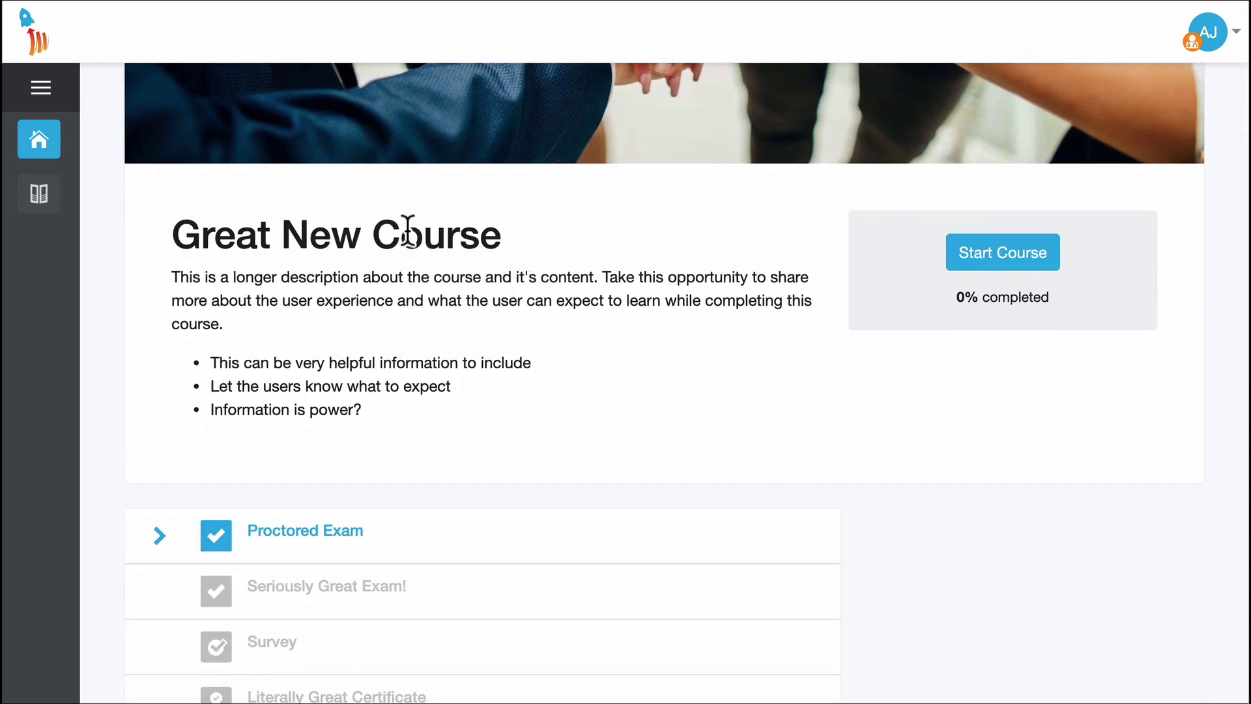
{"action": "scroll", "coordinate": [441, 373], "scroll_direction": "down", "scroll_amount": 1}
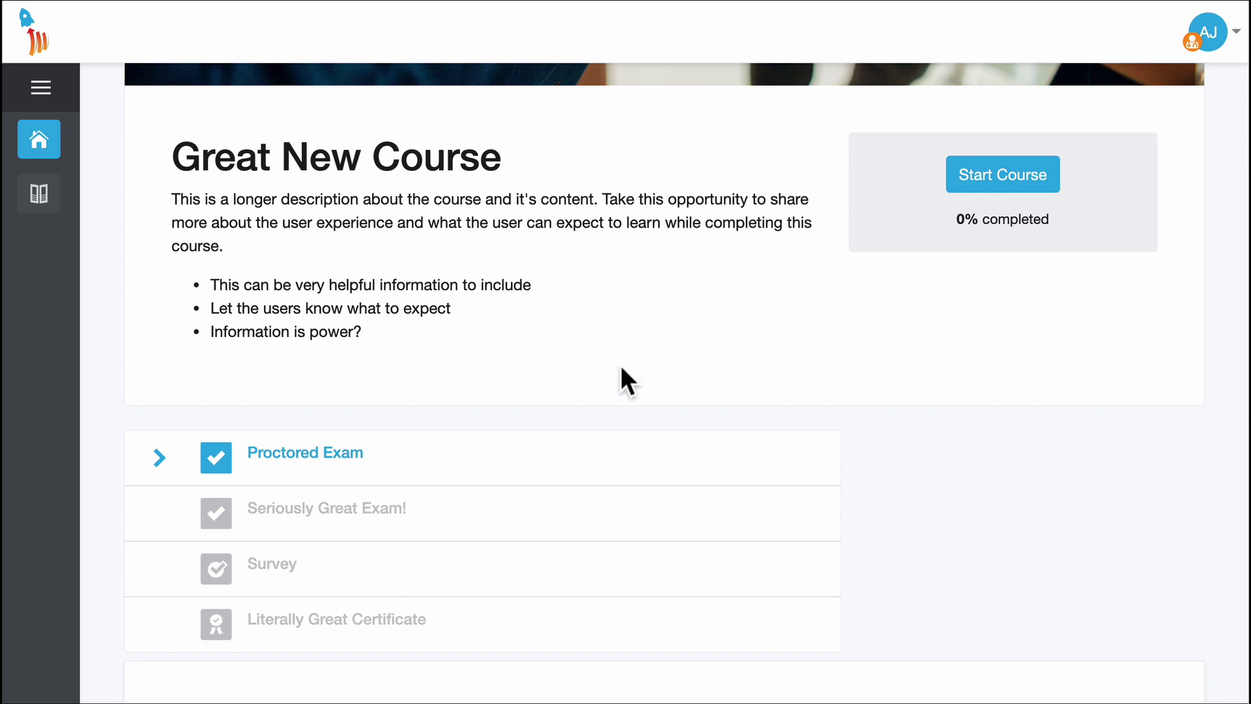
{"action": "scroll", "coordinate": [620, 368], "scroll_direction": "down", "scroll_amount": 4}
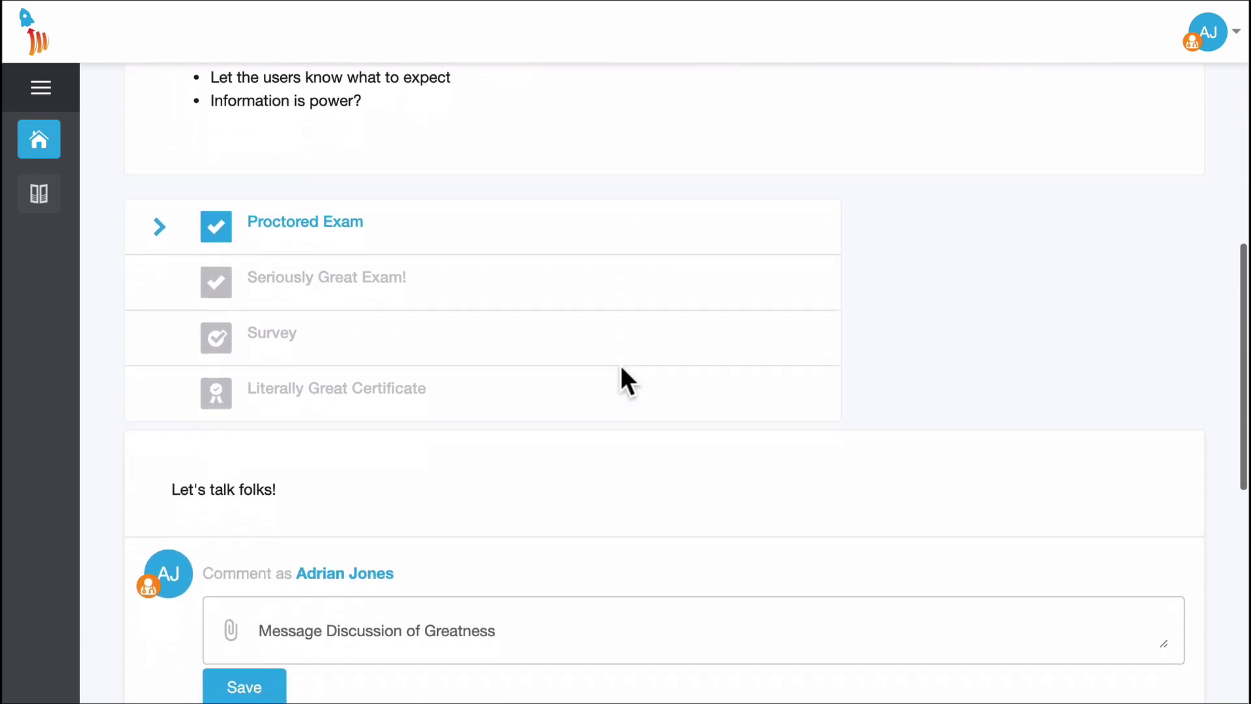
{"action": "scroll", "coordinate": [621, 364], "scroll_direction": "down", "scroll_amount": 3}
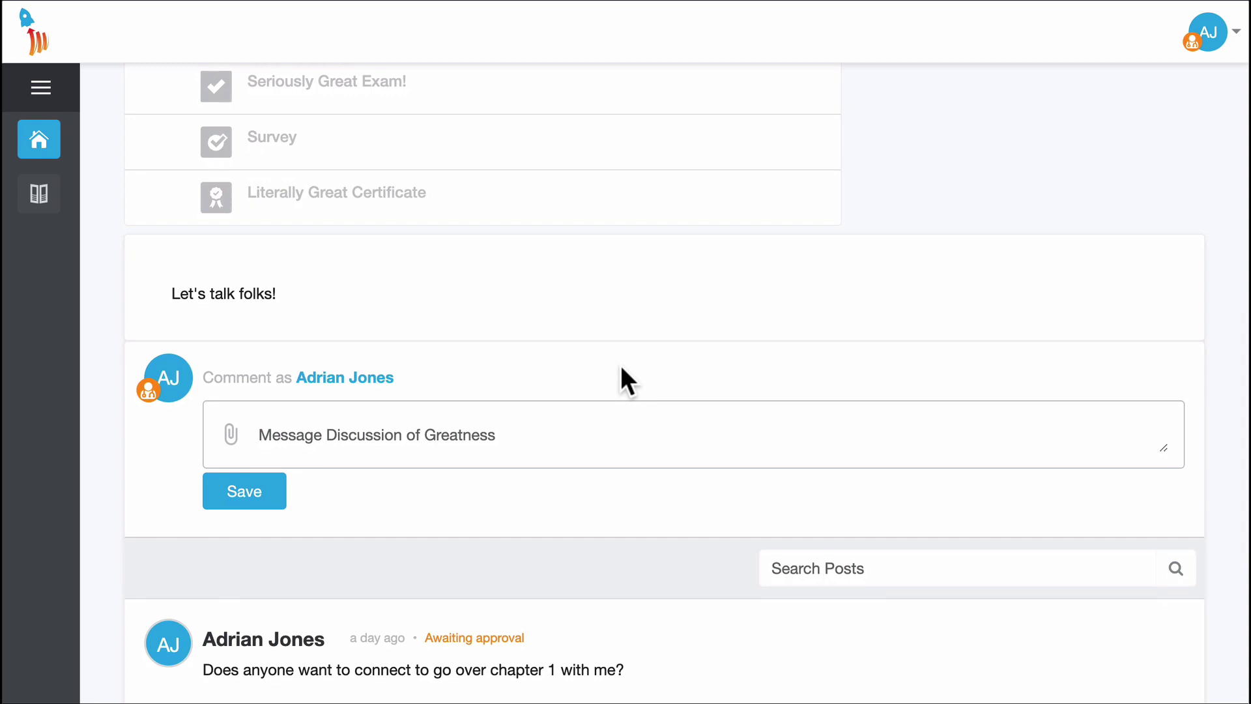
{"action": "scroll", "coordinate": [621, 365], "scroll_direction": "down", "scroll_amount": 1}
{"action": "scroll", "coordinate": [620, 365], "scroll_direction": "down", "scroll_amount": 1}
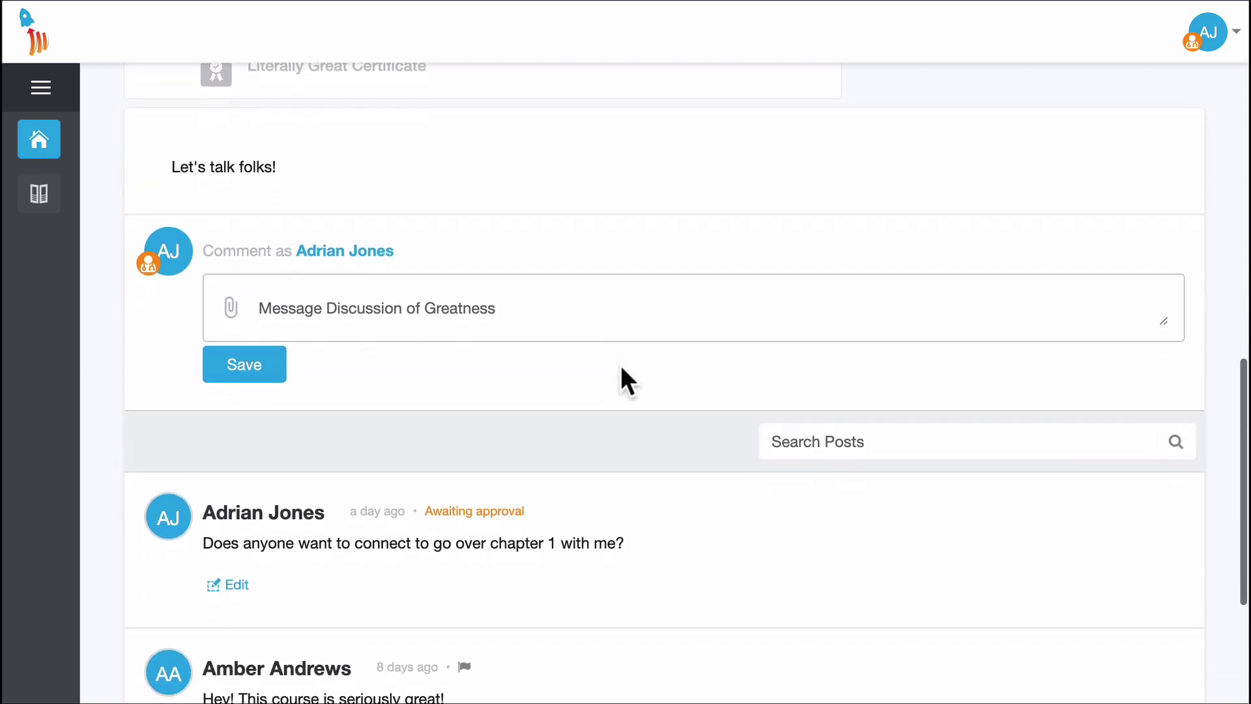
{"action": "scroll", "coordinate": [621, 364], "scroll_direction": "down", "scroll_amount": 3}
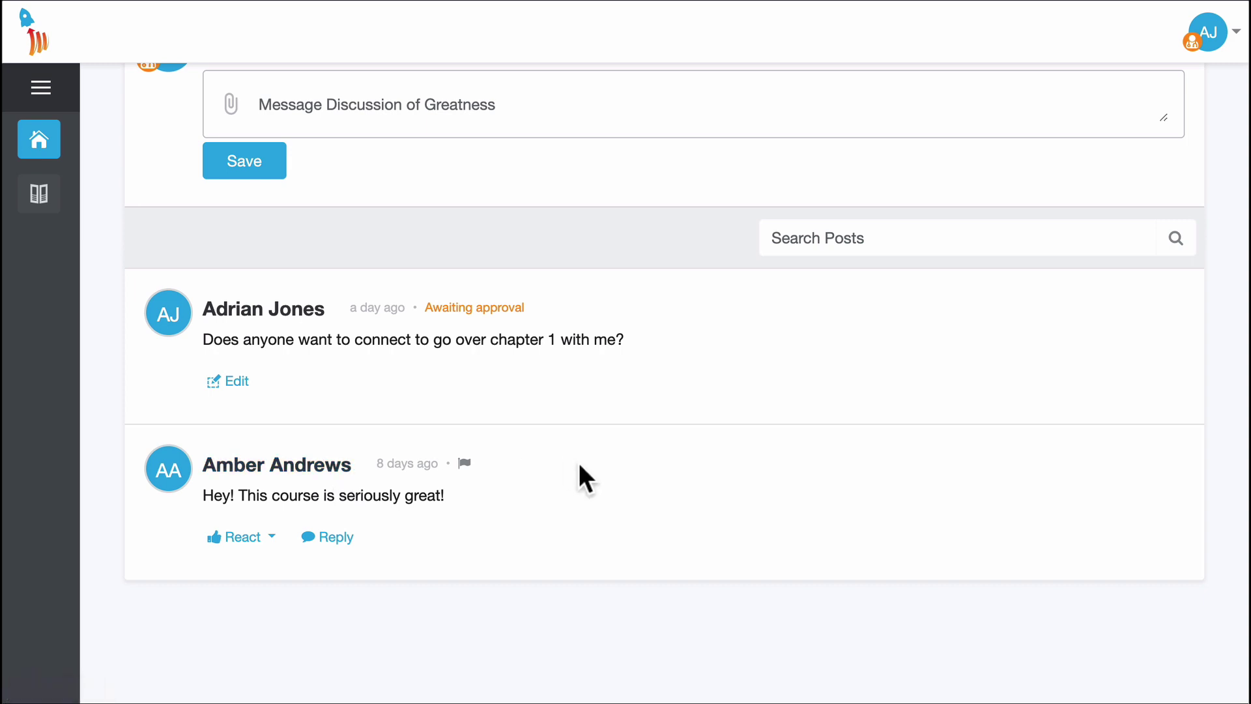
{"action": "scroll", "coordinate": [579, 462], "scroll_direction": "up", "scroll_amount": 2}
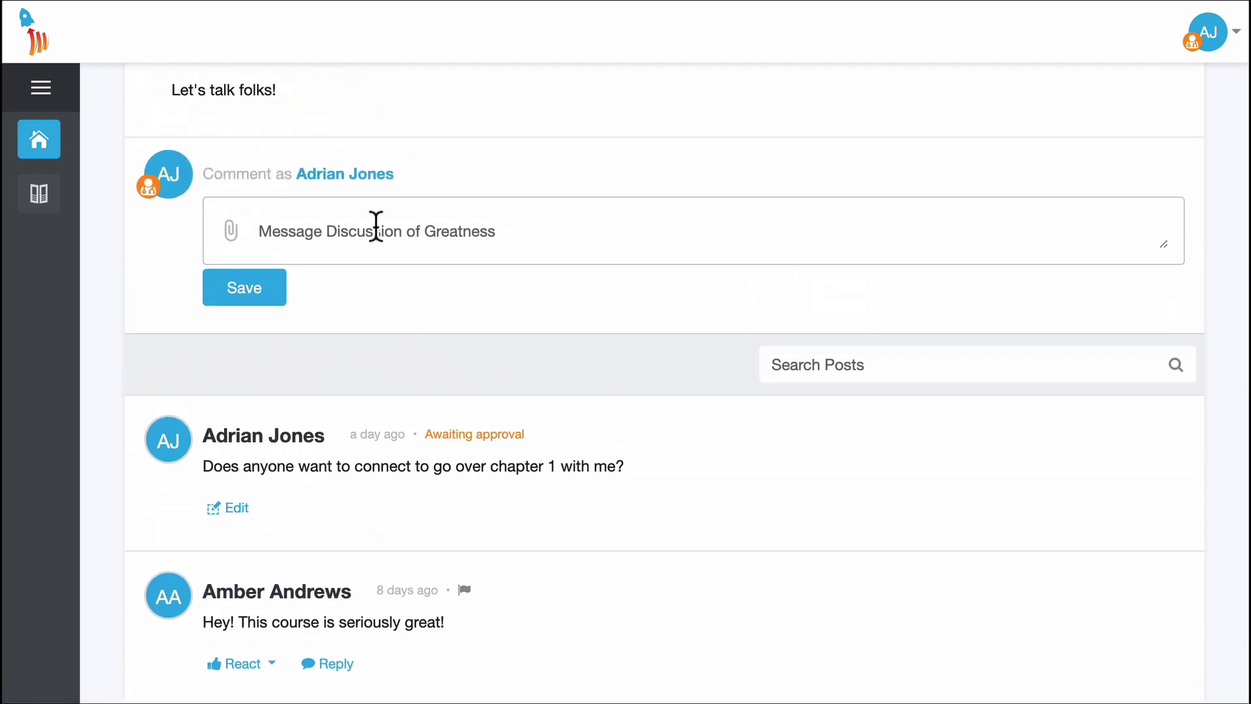
Step: Post the comment 'Hey everyone' in the course discussion, leaving it awaiting approval
{"action": "left_click", "coordinate": [376, 226]}
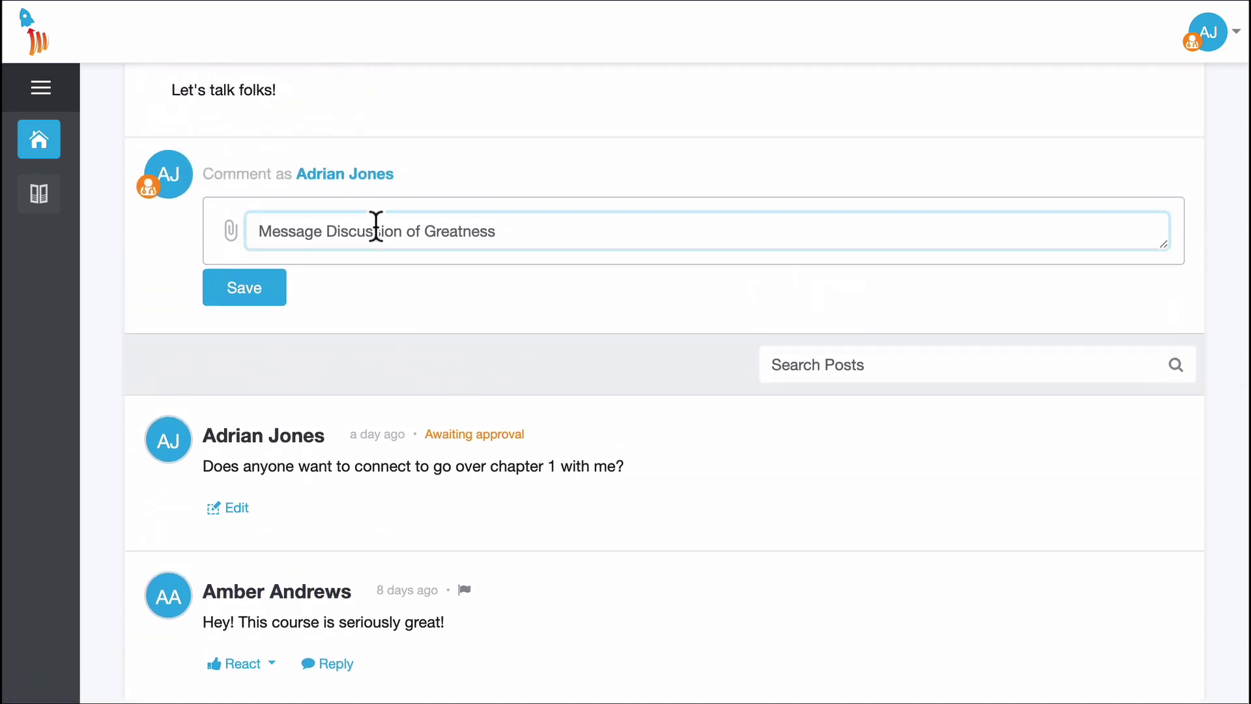
{"action": "type", "text": "Hey everyone"}
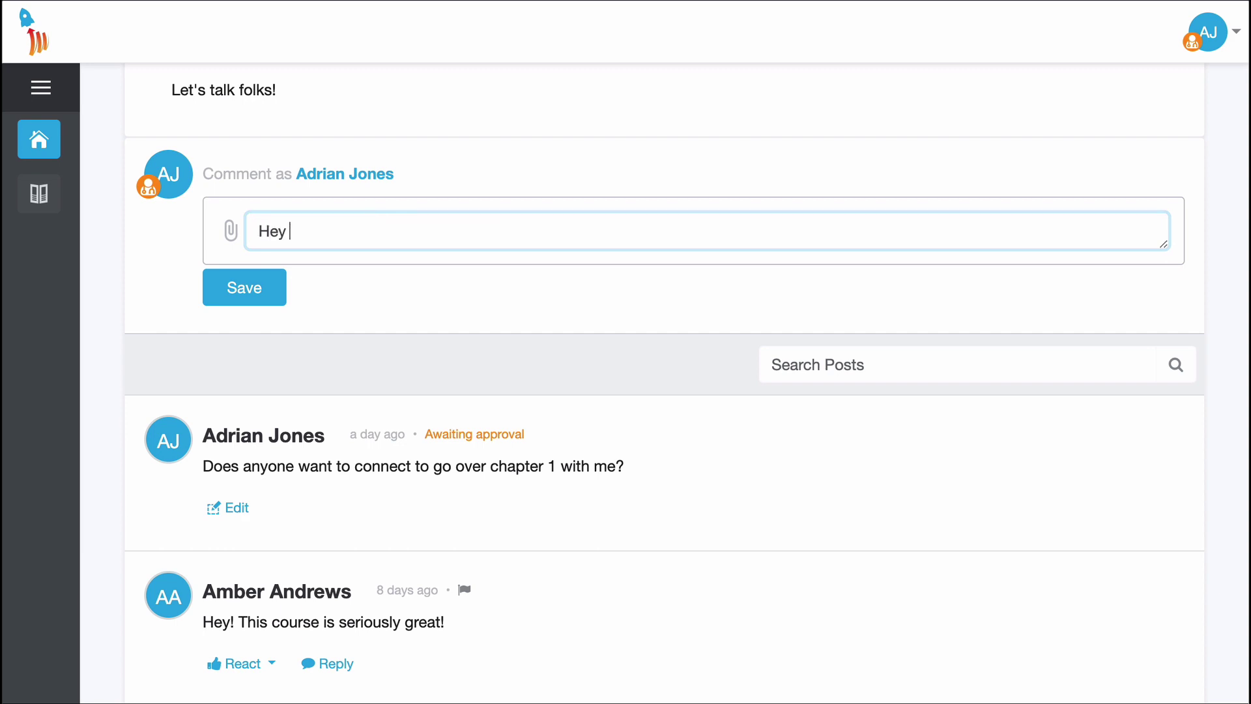
{"action": "left_click", "coordinate": [242, 302]}
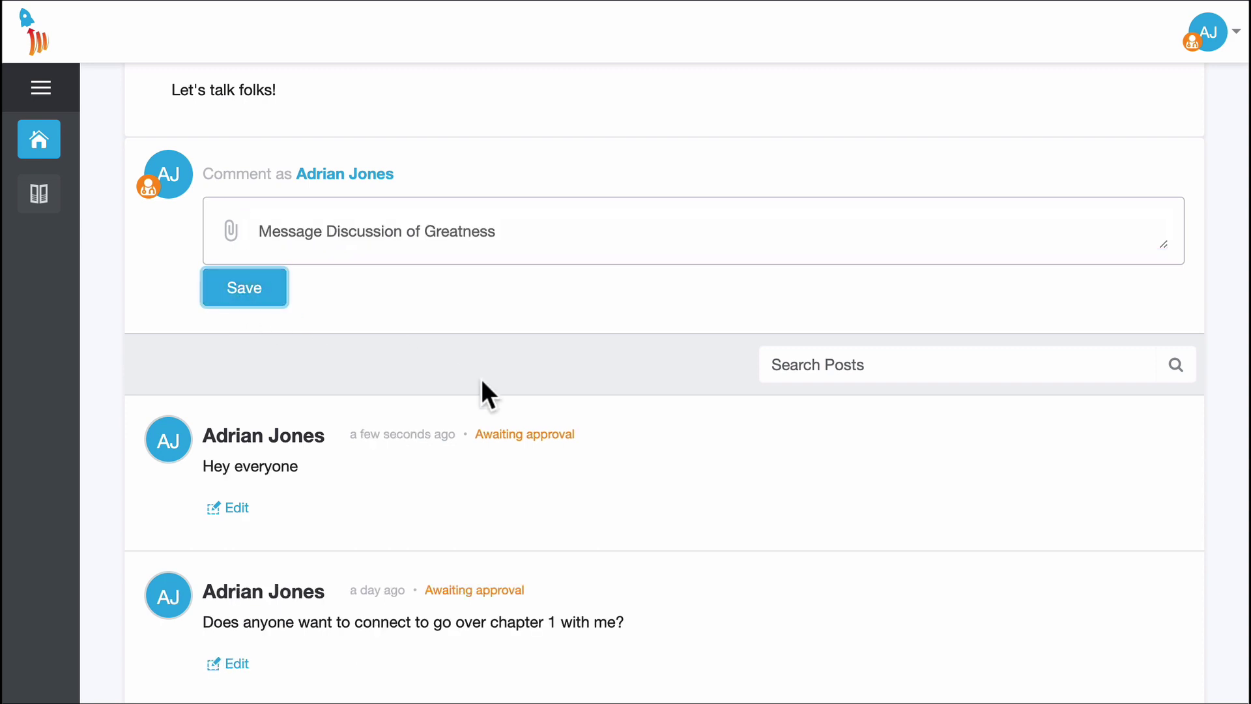
{"action": "scroll", "coordinate": [481, 378], "scroll_direction": "down", "scroll_amount": 4}
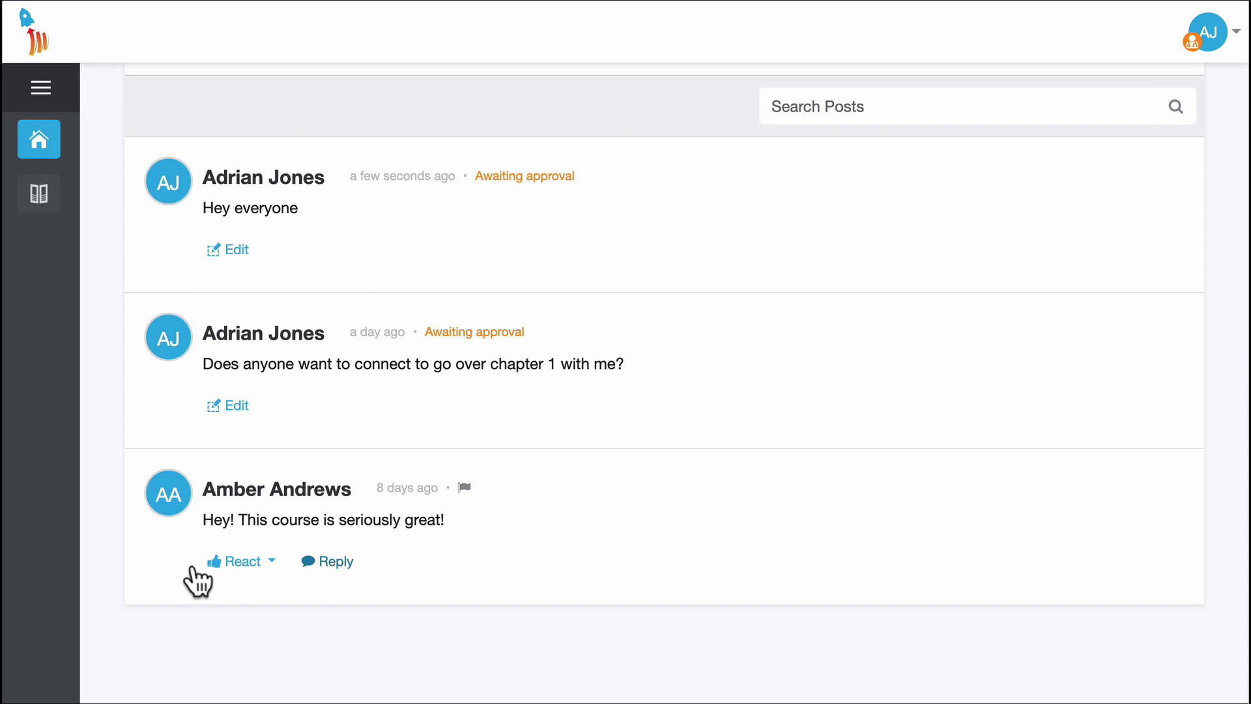
Step: React to the course-praise post with a Thumbs Up and start a reply to it
{"action": "left_click", "coordinate": [221, 564]}
{"action": "left_click", "coordinate": [260, 437]}
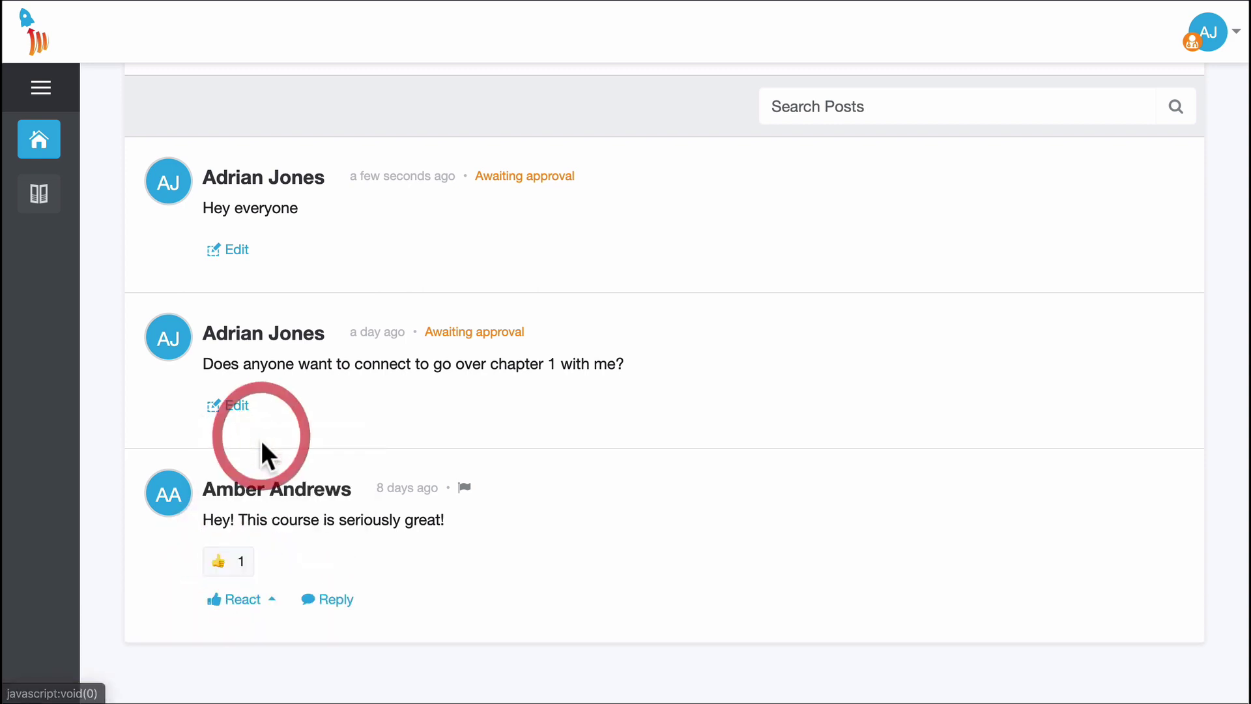
{"action": "left_click", "coordinate": [332, 599]}
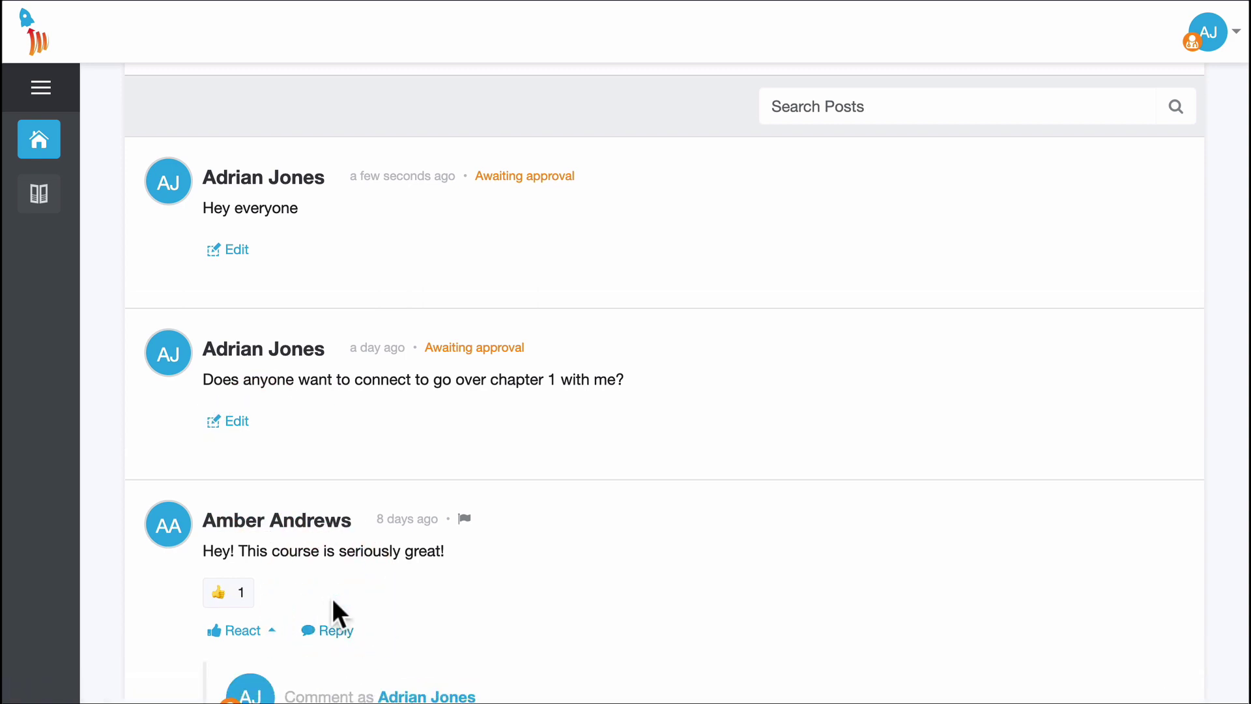
{"action": "scroll", "coordinate": [332, 606], "scroll_direction": "down", "scroll_amount": 2}
Step: Save the reply 'I agree!' and return to the top of the discussion
{"action": "left_click", "coordinate": [391, 645]}
{"action": "type", "text": "la"}
{"action": "key", "text": "BackSpace"}
{"action": "type", "text": "agree!"}
{"action": "scroll", "coordinate": [431, 641], "scroll_direction": "down", "scroll_amount": 1}
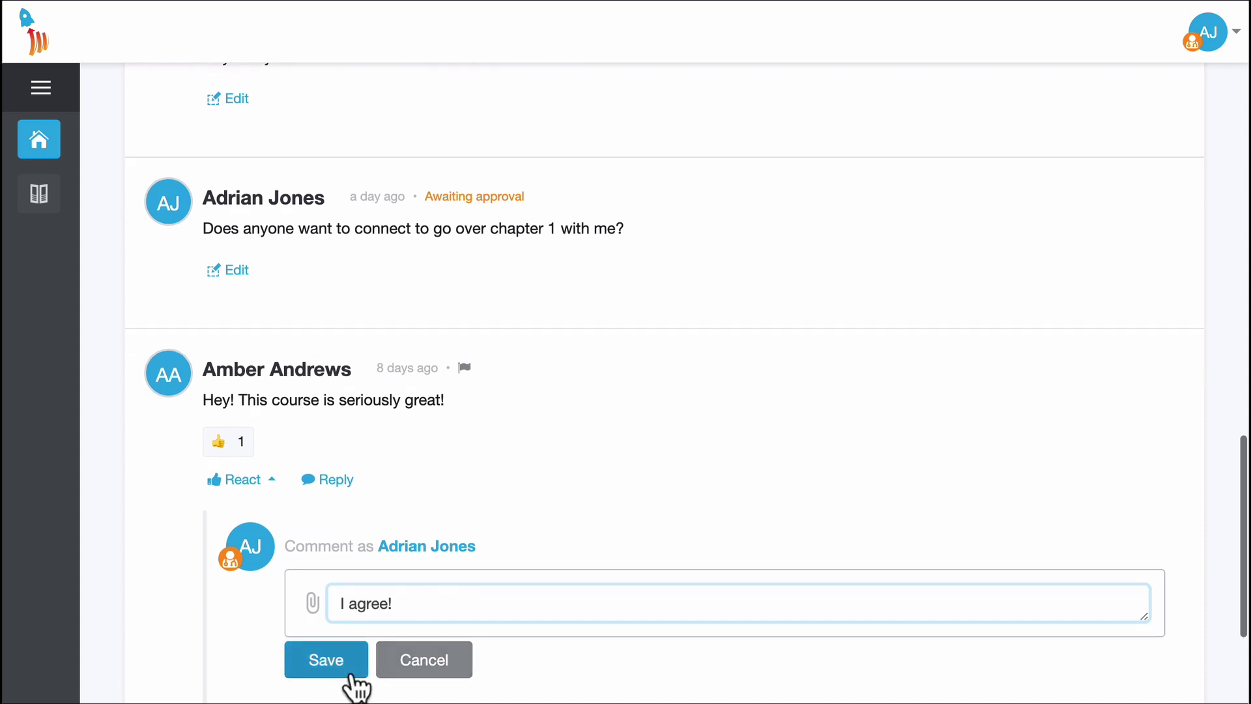
{"action": "left_click", "coordinate": [326, 666]}
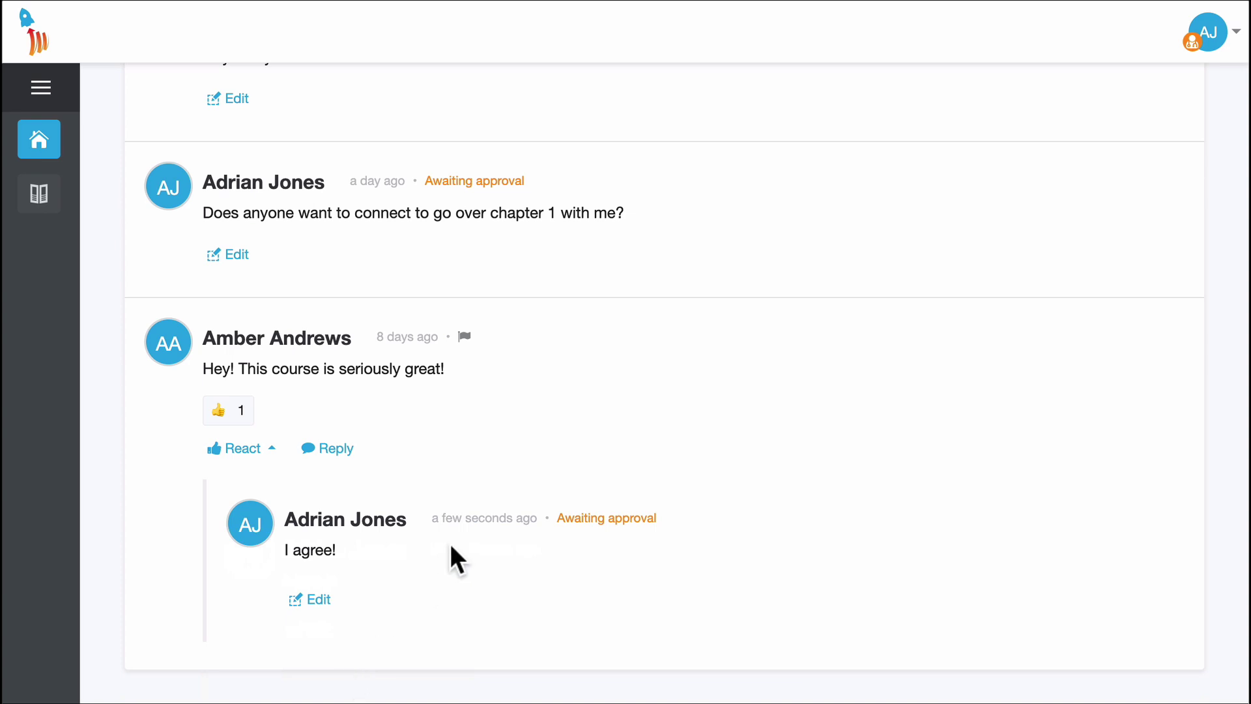
{"action": "scroll", "coordinate": [450, 547], "scroll_direction": "up", "scroll_amount": 10}
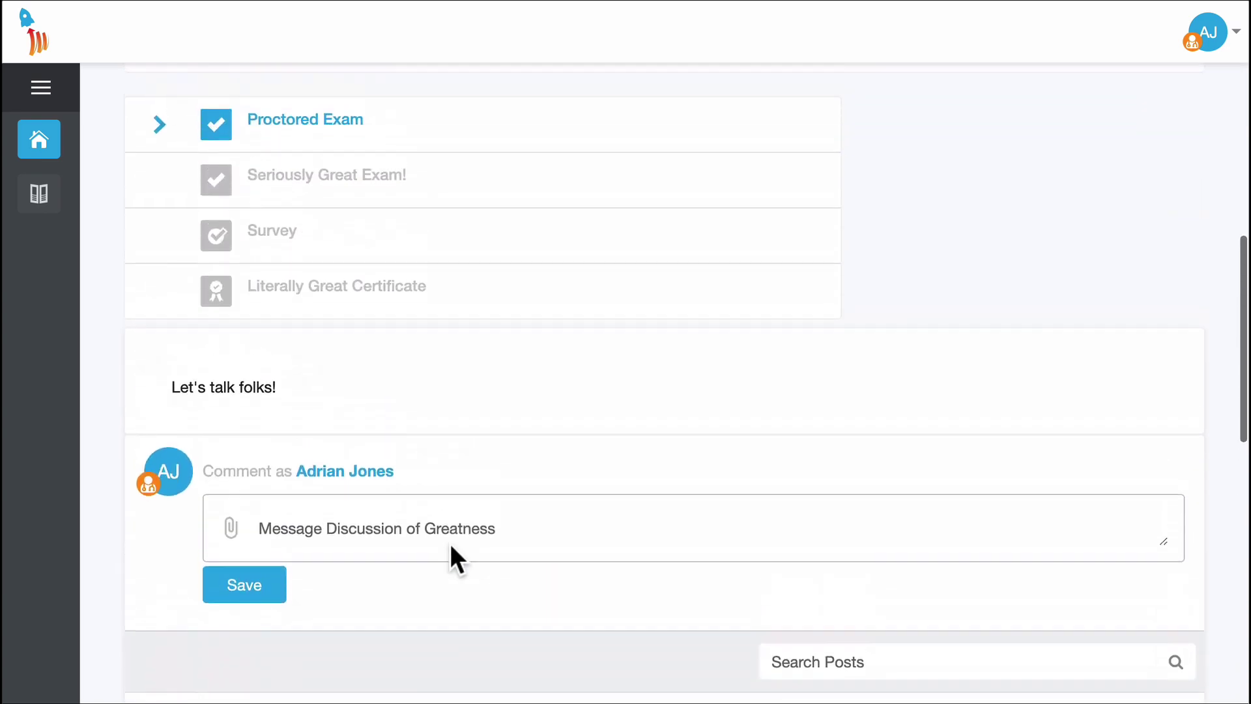
{"action": "scroll", "coordinate": [450, 542], "scroll_direction": "up", "scroll_amount": 7}
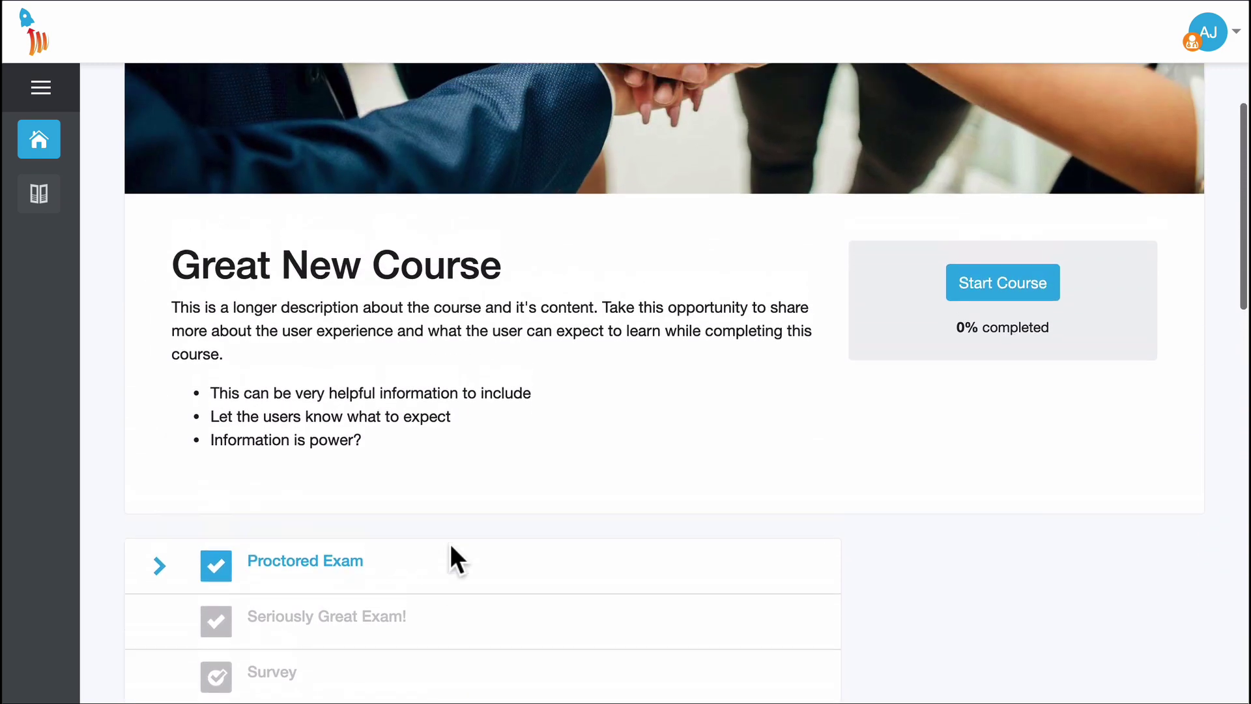
{"action": "scroll", "coordinate": [450, 548], "scroll_direction": "up", "scroll_amount": 5}
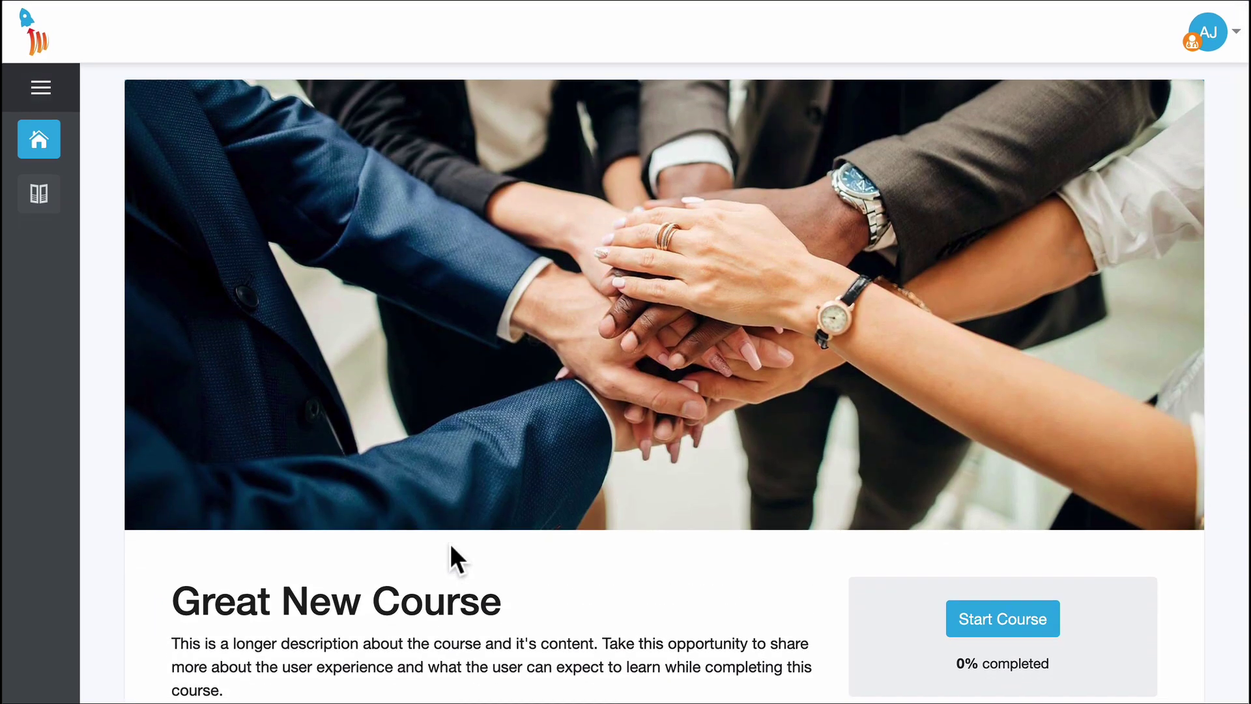